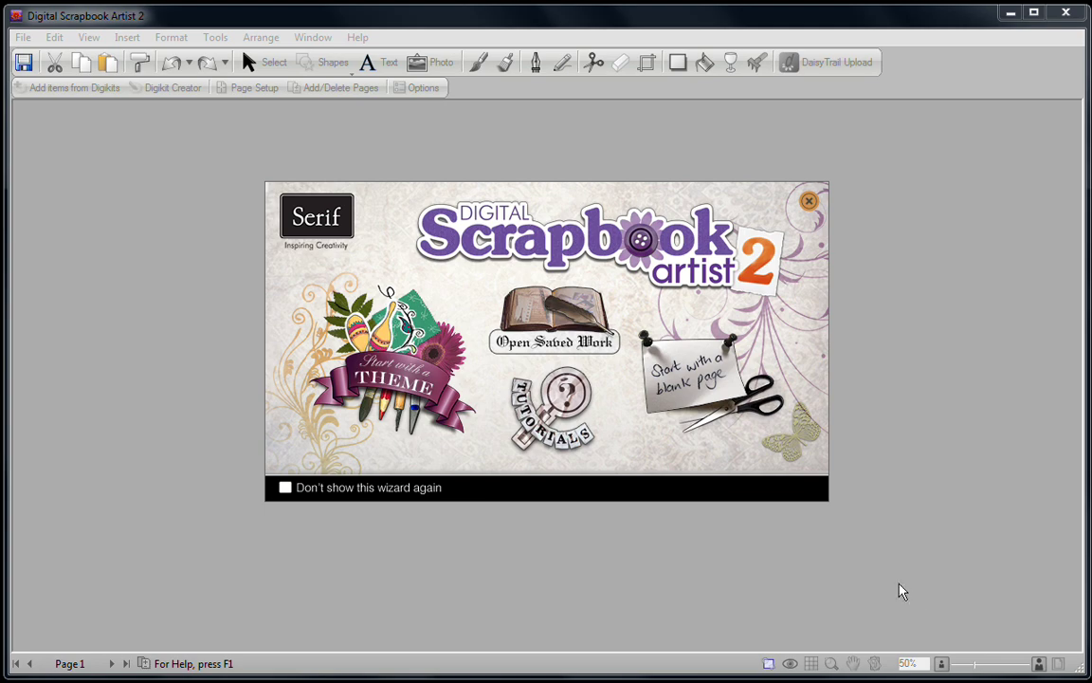
Step: Start Scrapbook12 as a blank page and dismiss the Digikit Browser
left_click(716, 394)
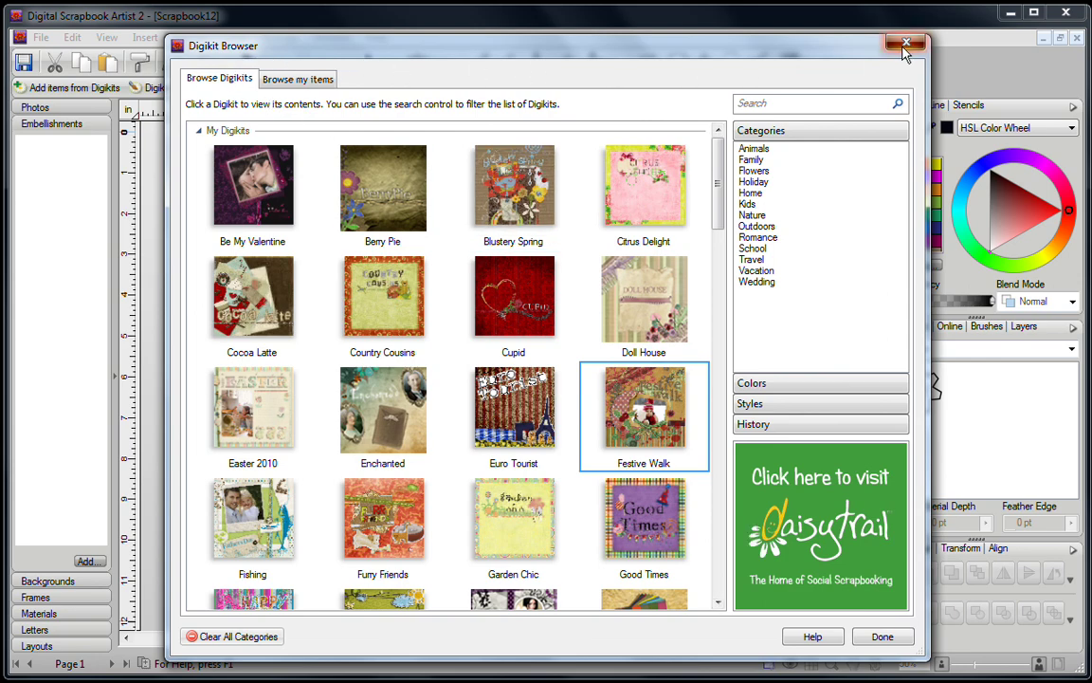
left_click(905, 45)
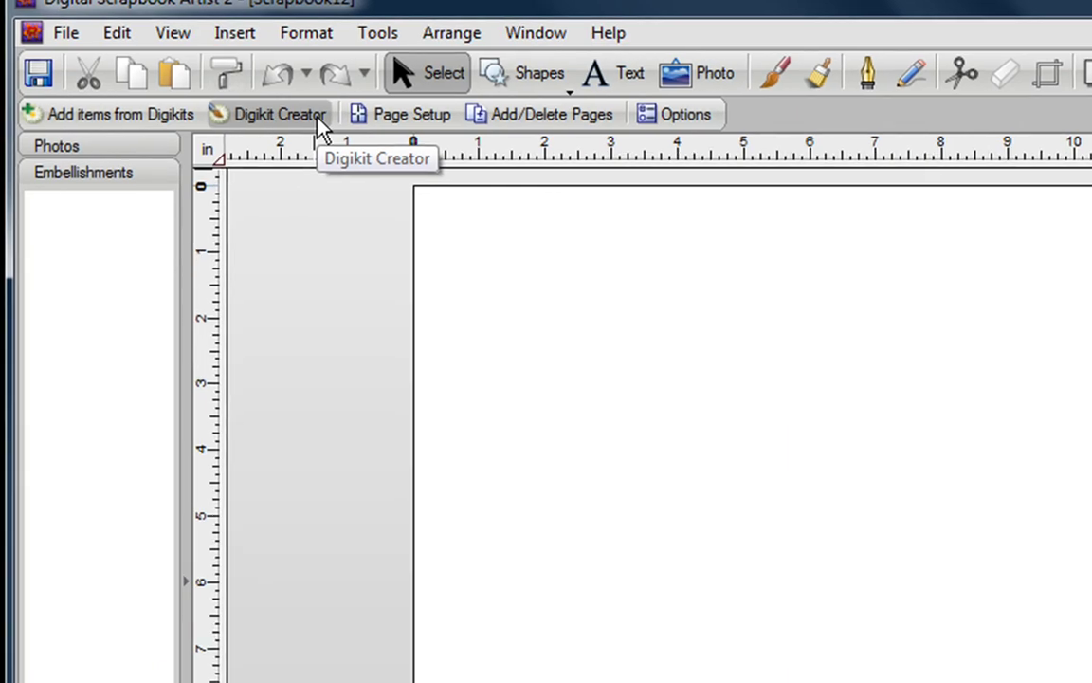
Step: Open the Digikit Creator and browse Backgrounds, Materials and Letters, ending on Embellishments
left_click(319, 119)
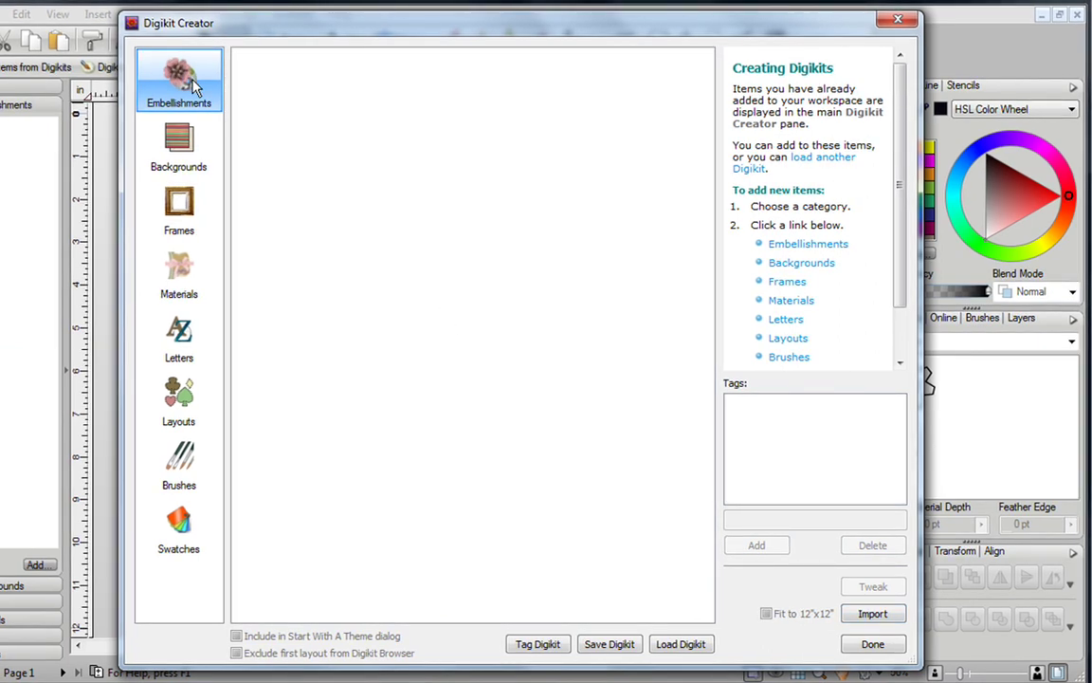
left_click(184, 149)
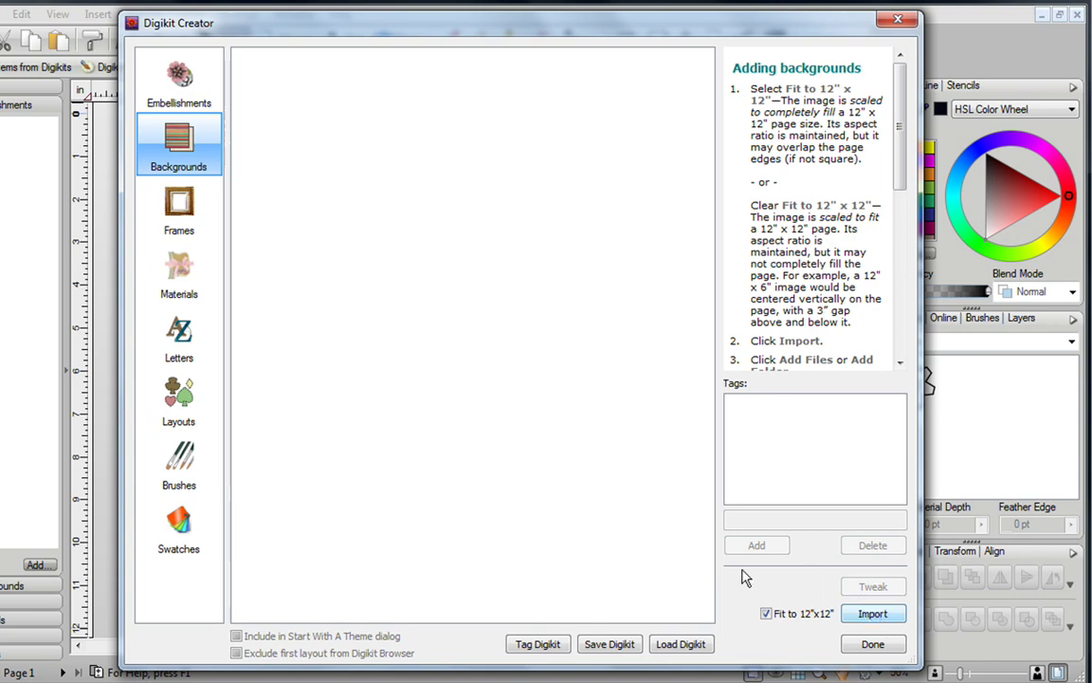
left_click(185, 273)
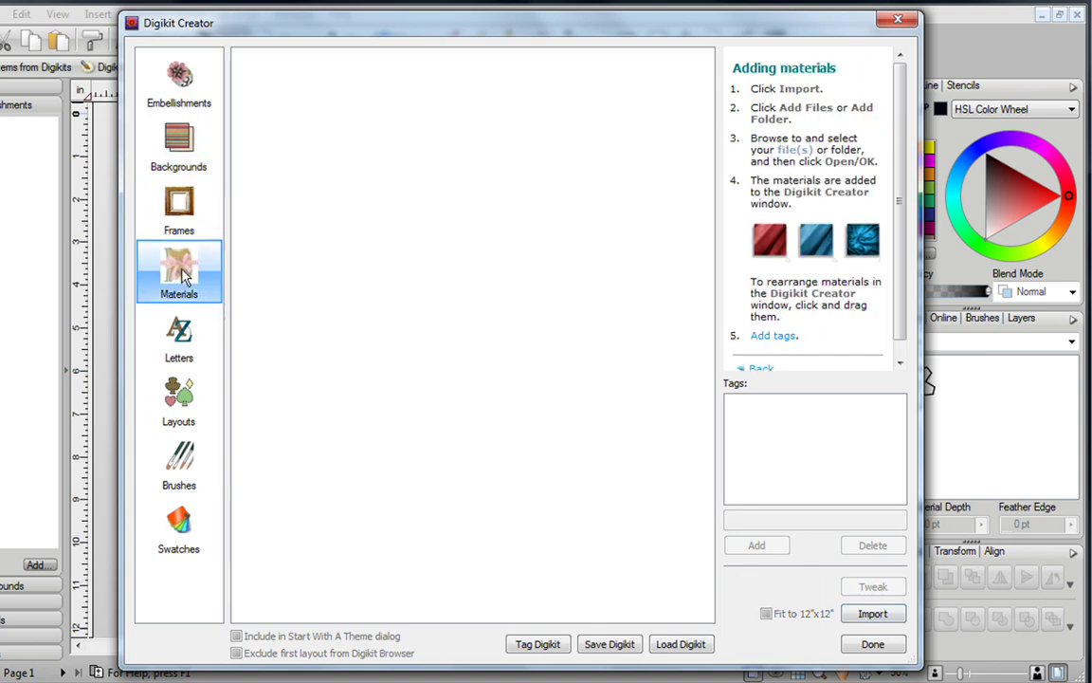
left_click(188, 348)
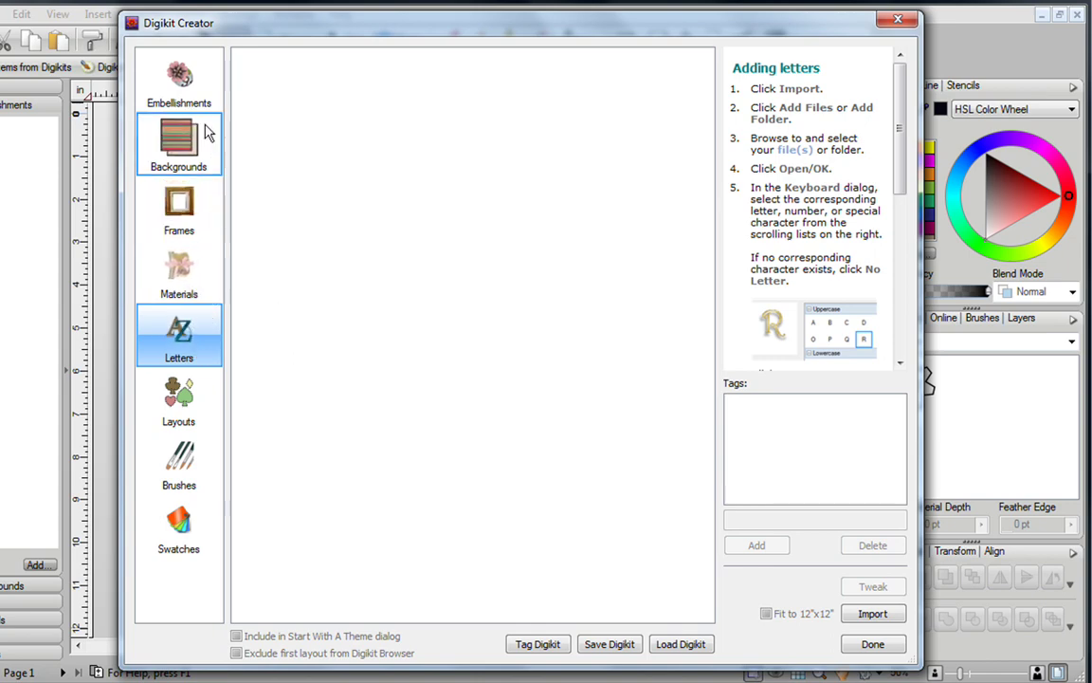
left_click(182, 79)
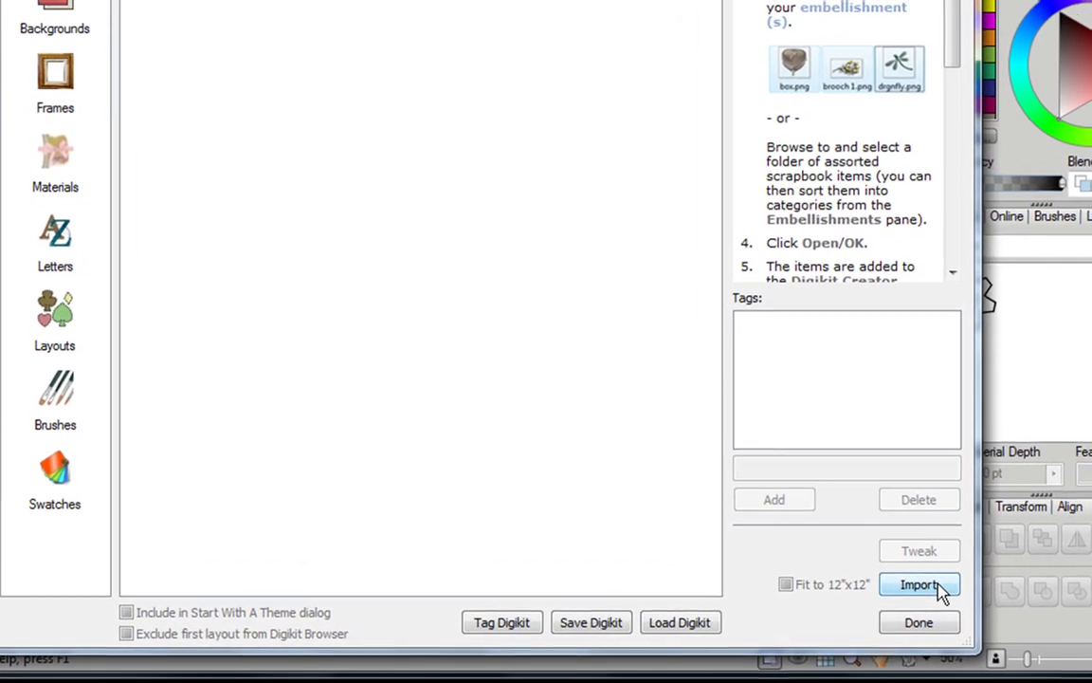
Step: Use Import > Add Files to select blue gem, bracket, flowers d, frame and several more images
left_click(938, 585)
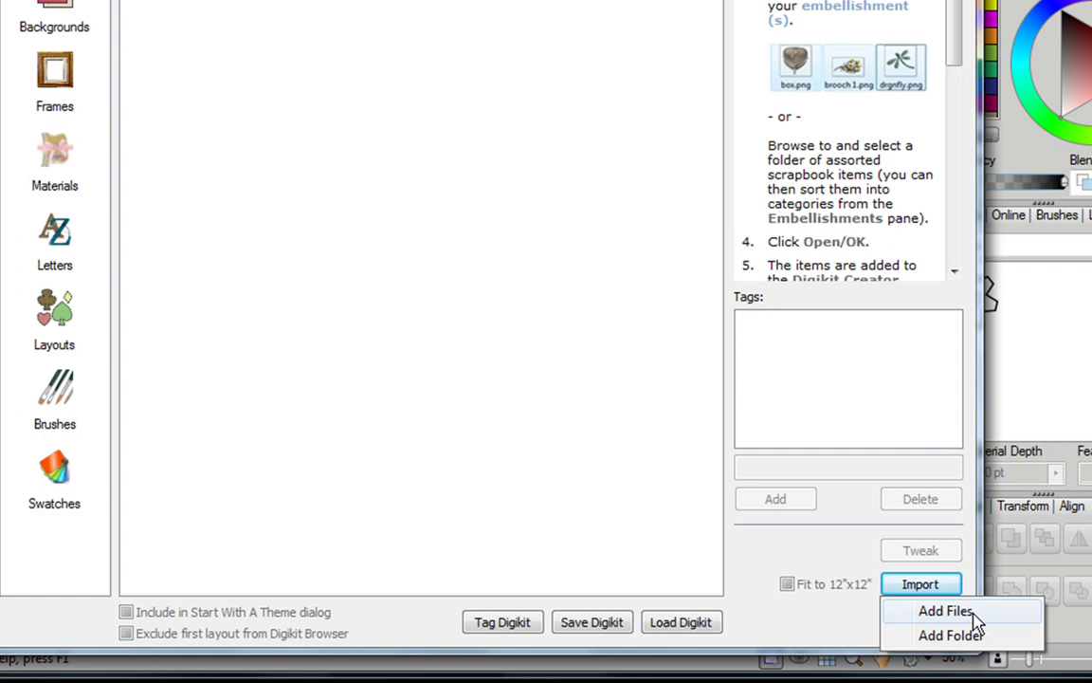
left_click(968, 614)
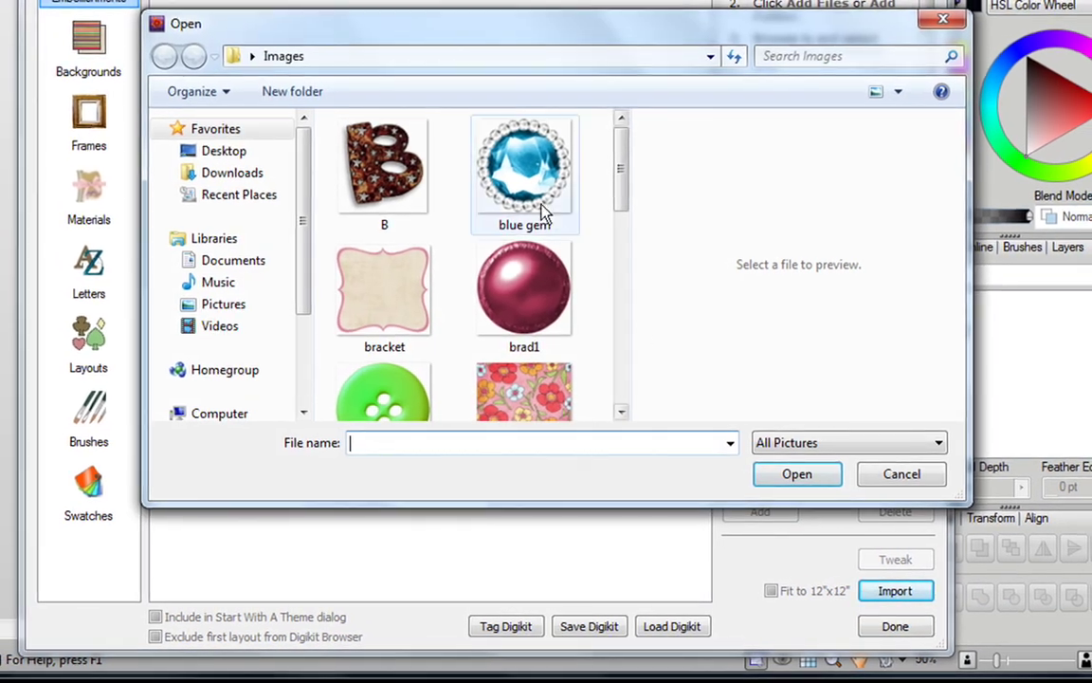
left_click(531, 168)
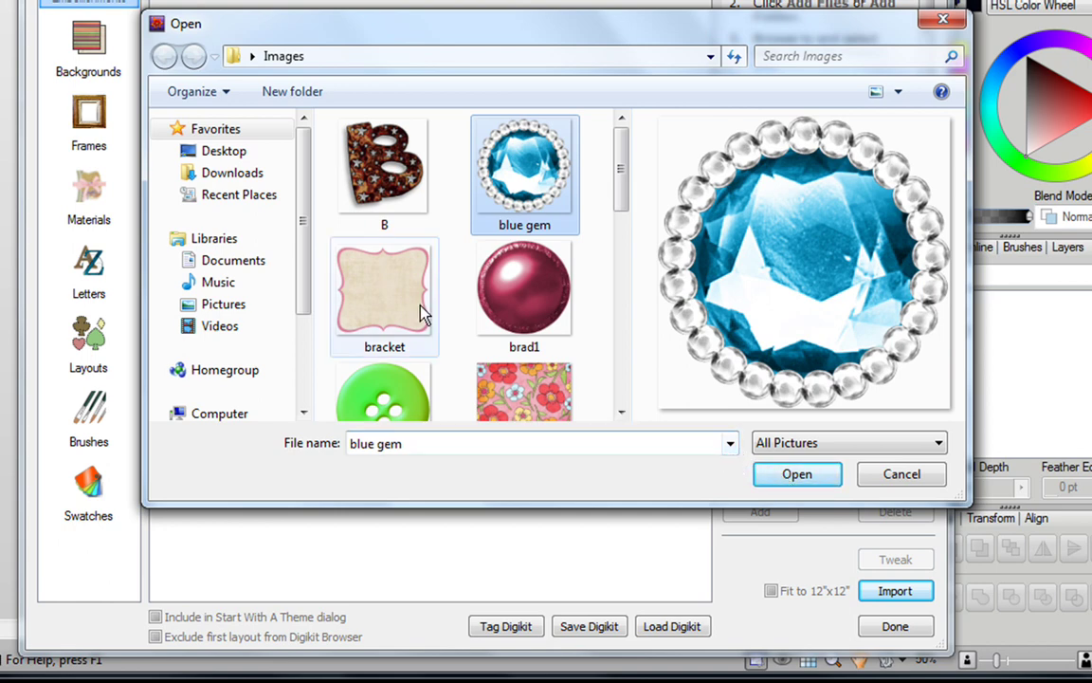
left_click(398, 293, "ctrl")
left_click(555, 394, "ctrl")
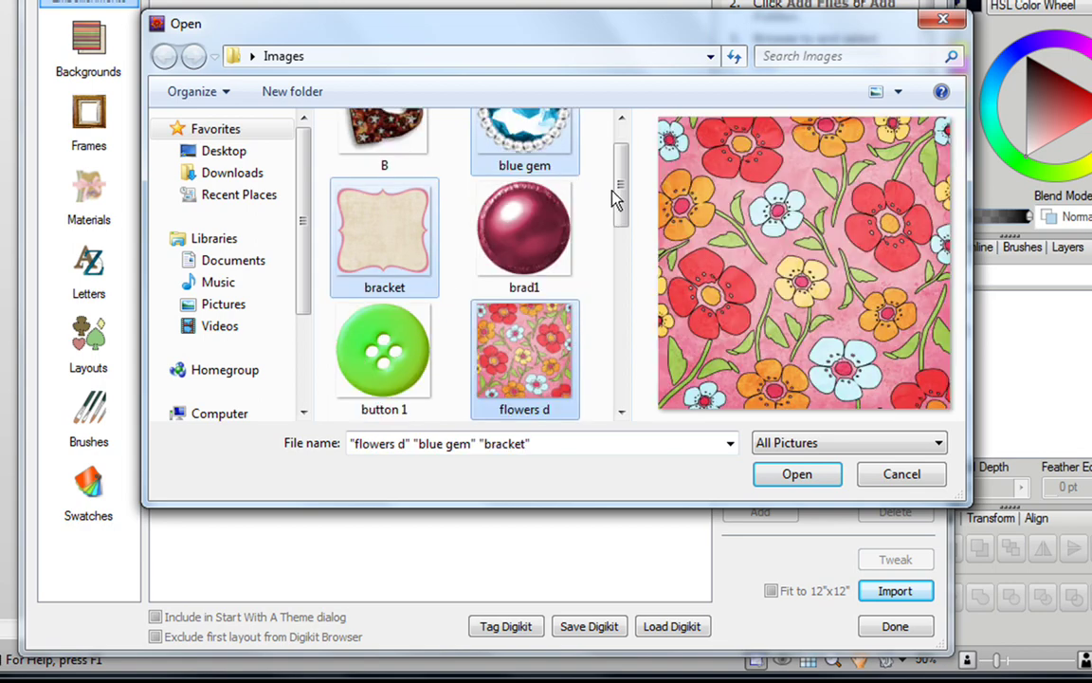
scroll(624, 215, "down", 3)
left_click(415, 327, "ctrl")
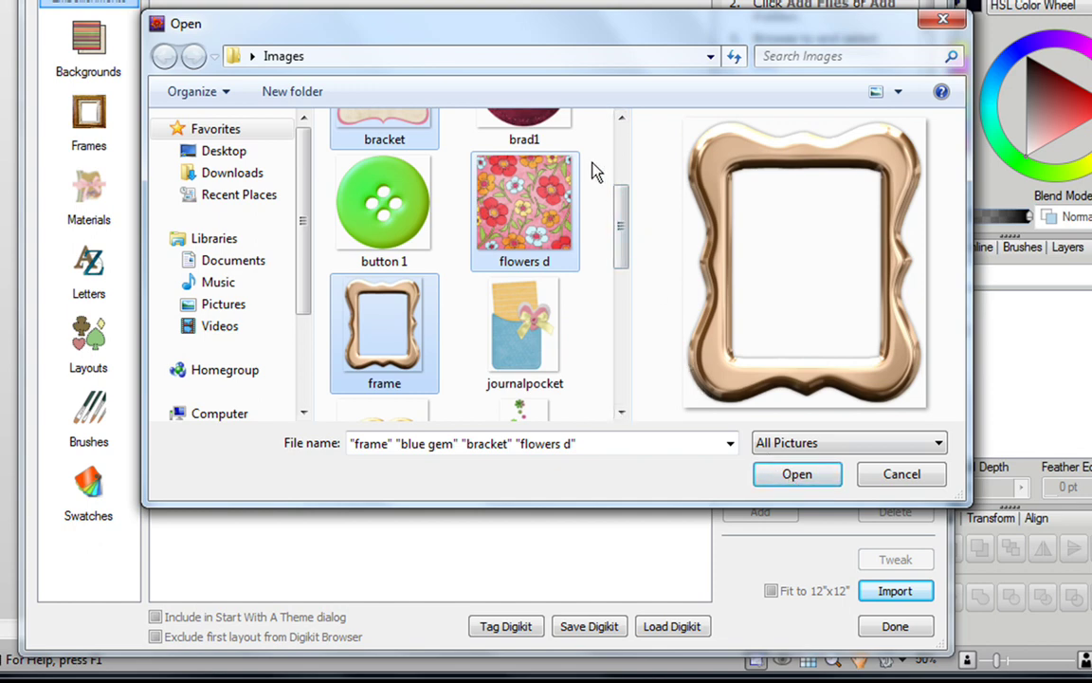
left_click_drag(592, 161, 327, 386)
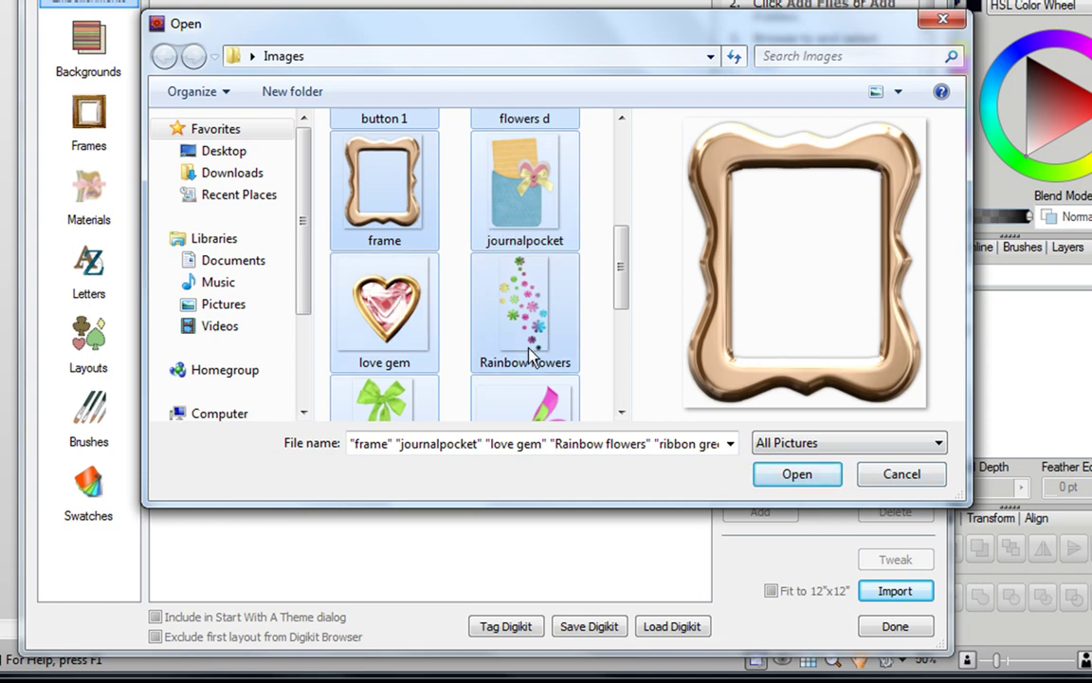
Step: Cancel the file selection and import the whole Images folder with Add Folder instead
left_click(884, 483)
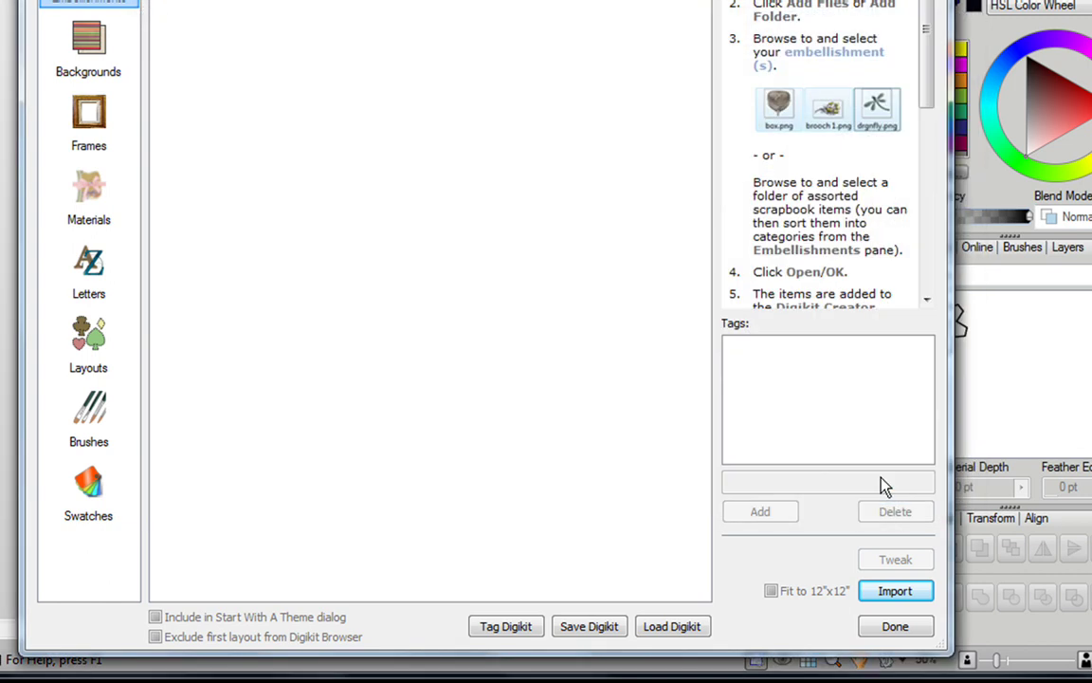
left_click(922, 600)
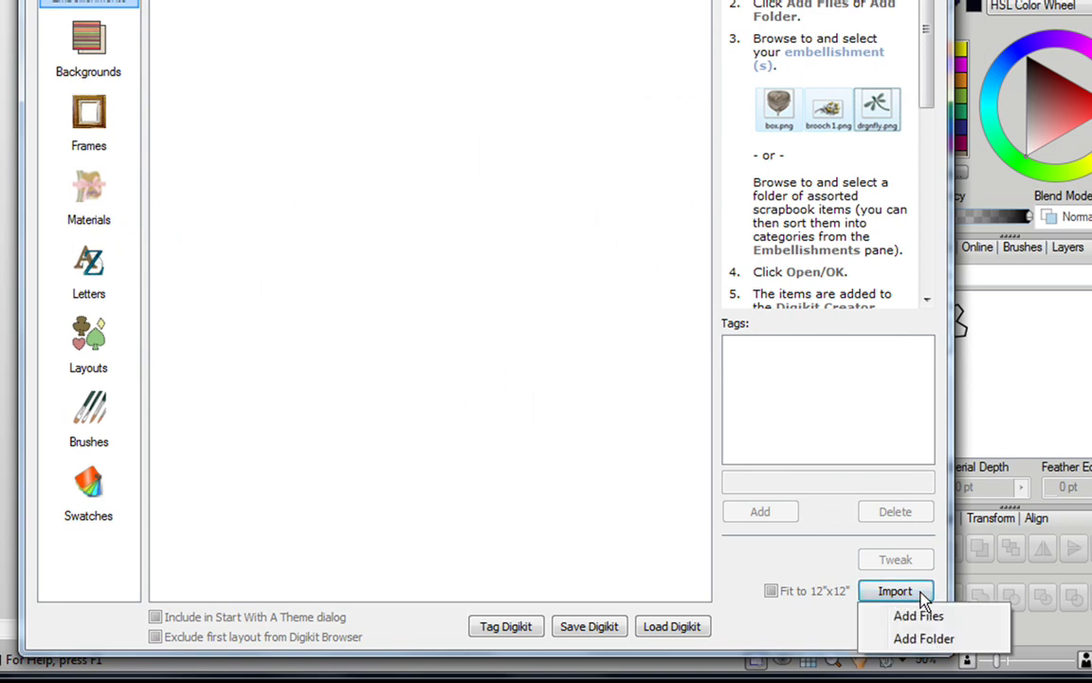
left_click(925, 639)
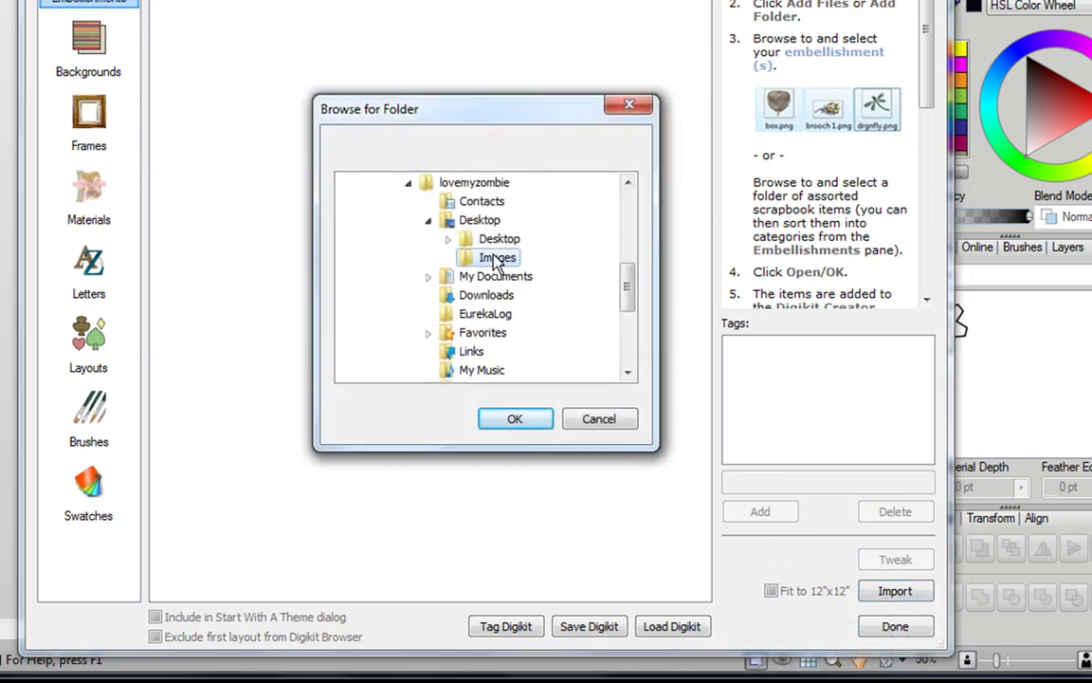
left_click(517, 425)
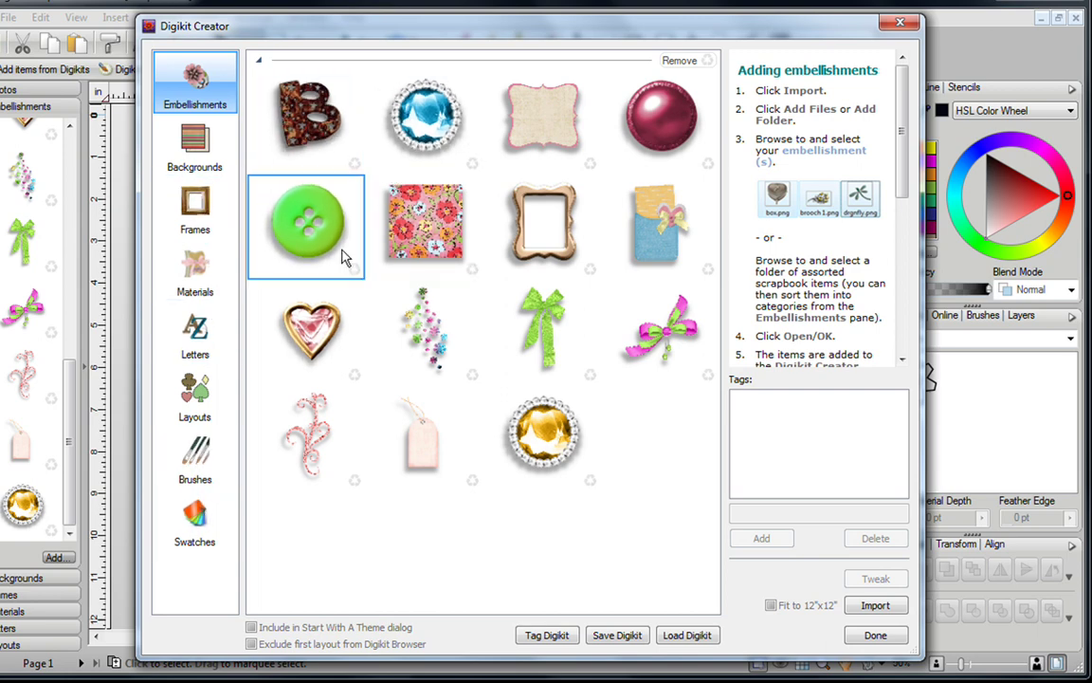
Step: Assign the glittery B to Letters as Uppercase B, verify it, then return to Embellishments
left_click_drag(299, 113, 194, 336)
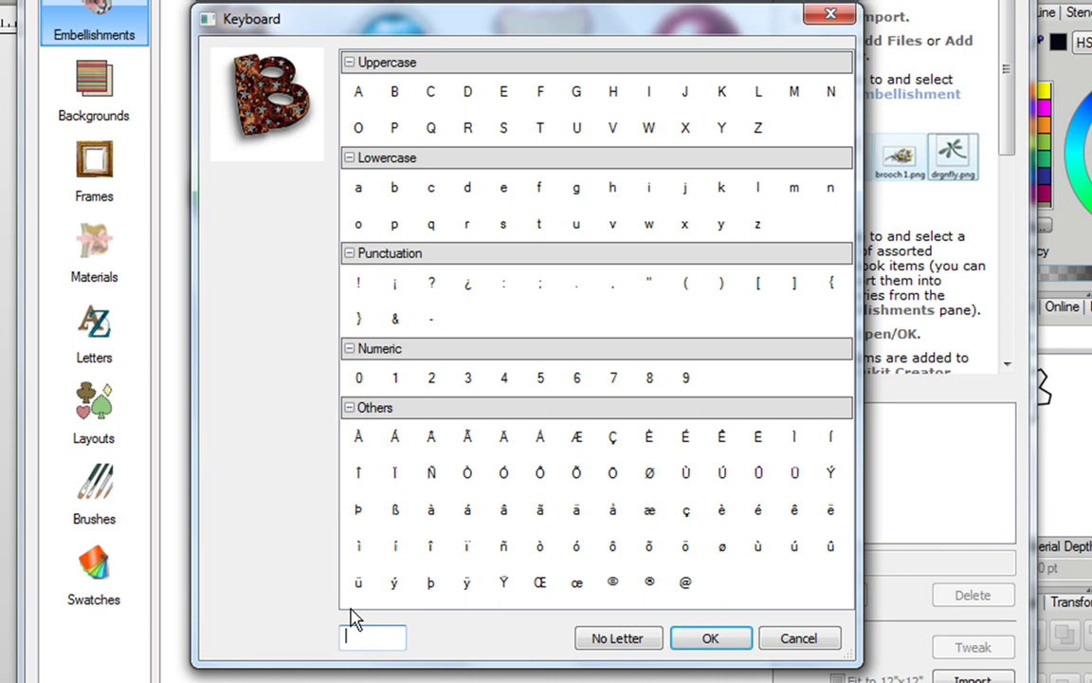
left_click(400, 91)
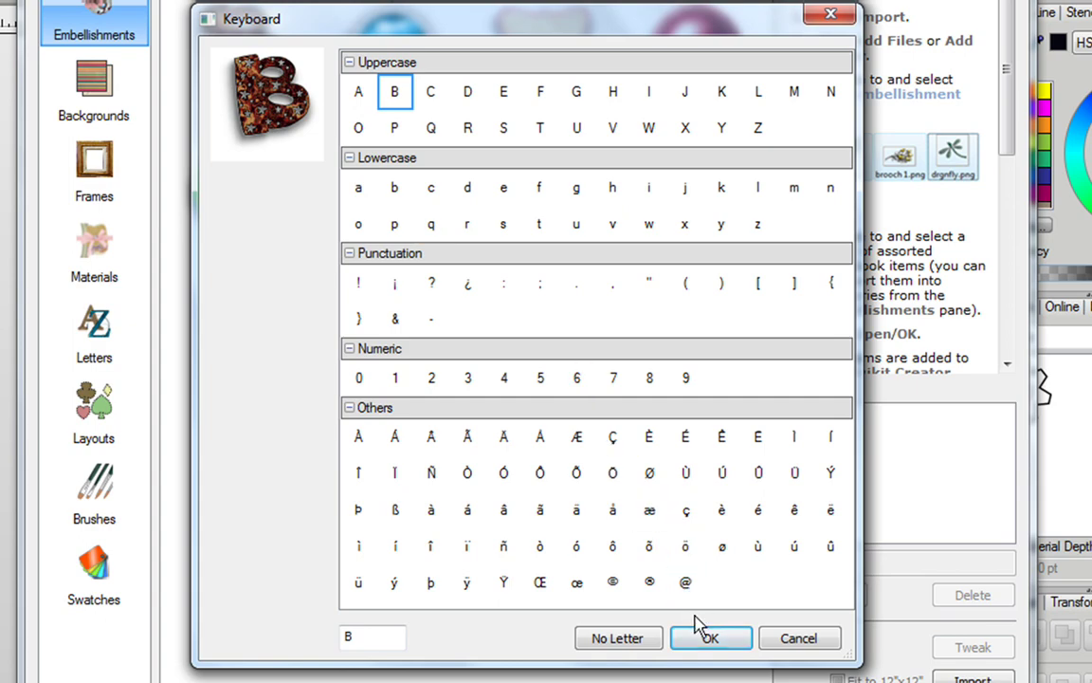
left_click(712, 639)
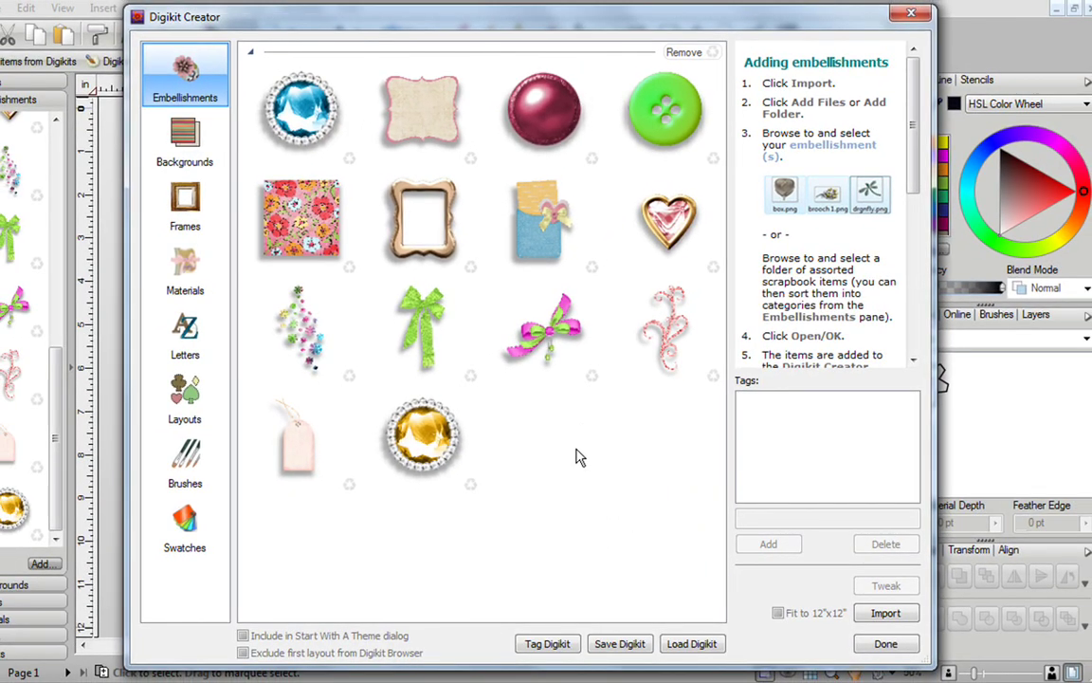
left_click(189, 332)
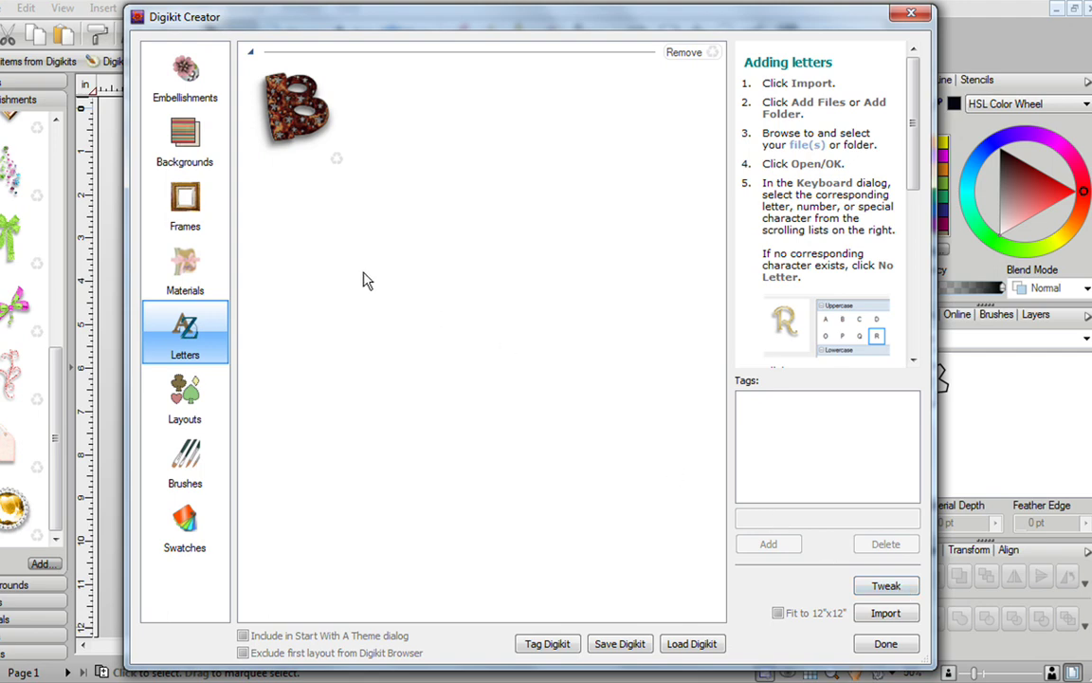
left_click(183, 78)
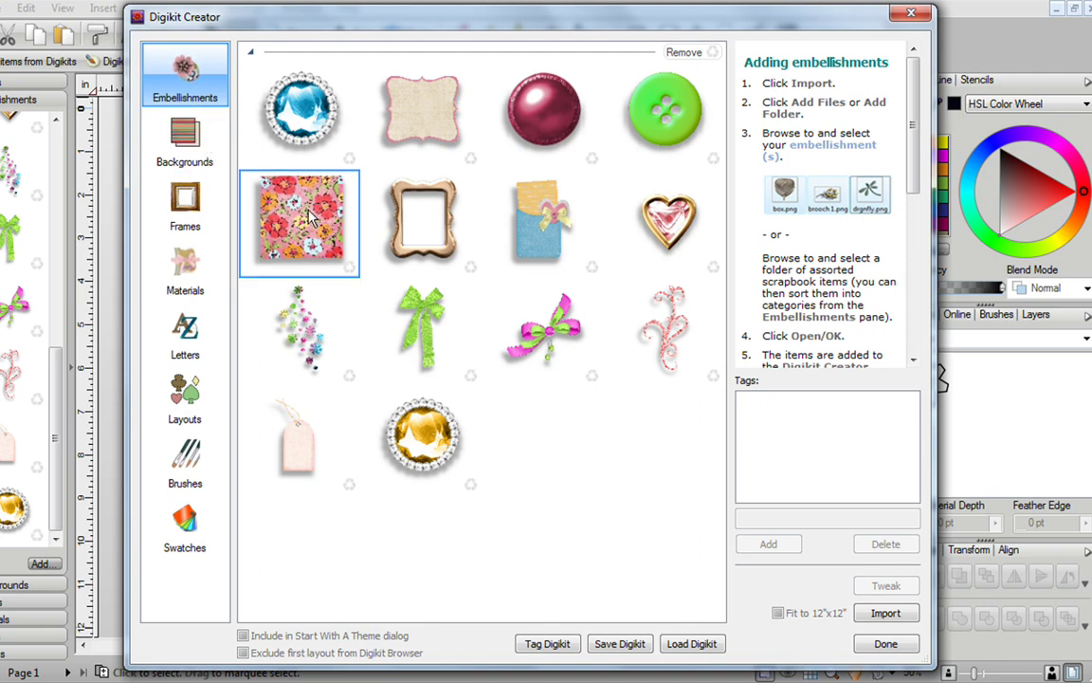
Step: Sort items: floral paper to Backgrounds fitted 12x12 in, frame to Frames, label frame to Materials
left_click_drag(321, 224, 189, 142)
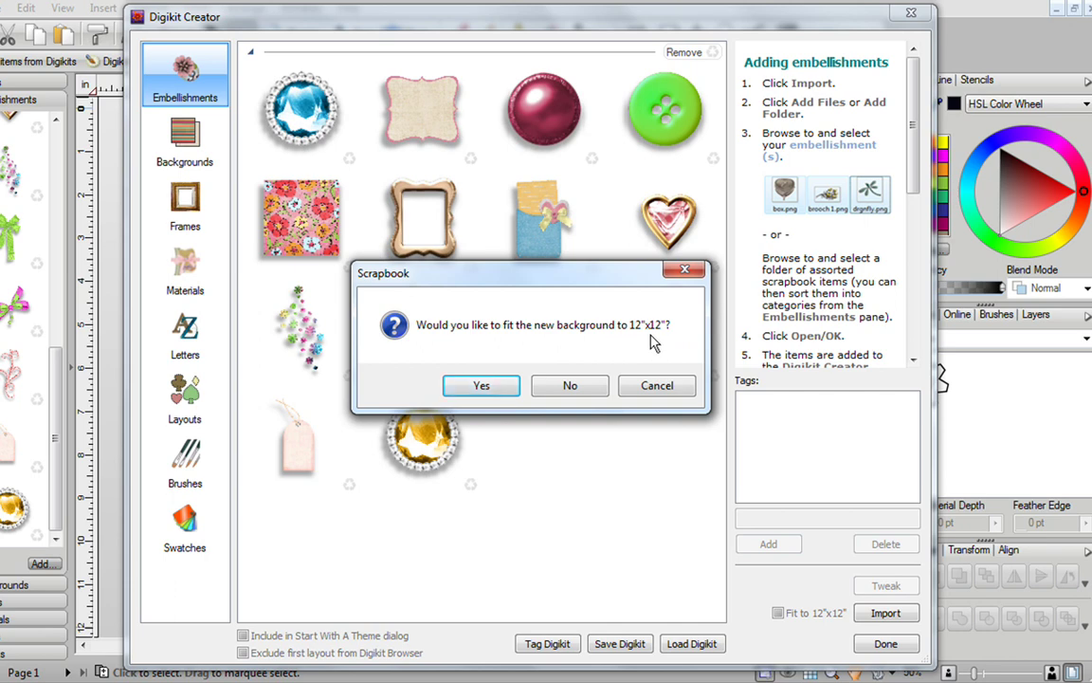
left_click(498, 388)
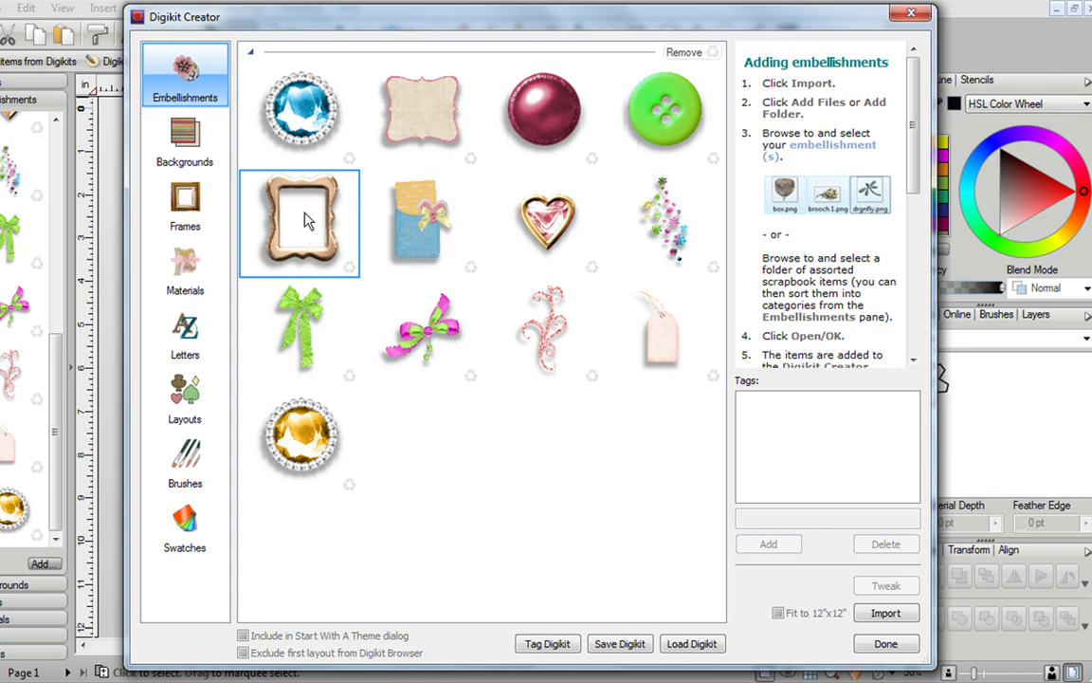
left_click_drag(303, 214, 190, 199)
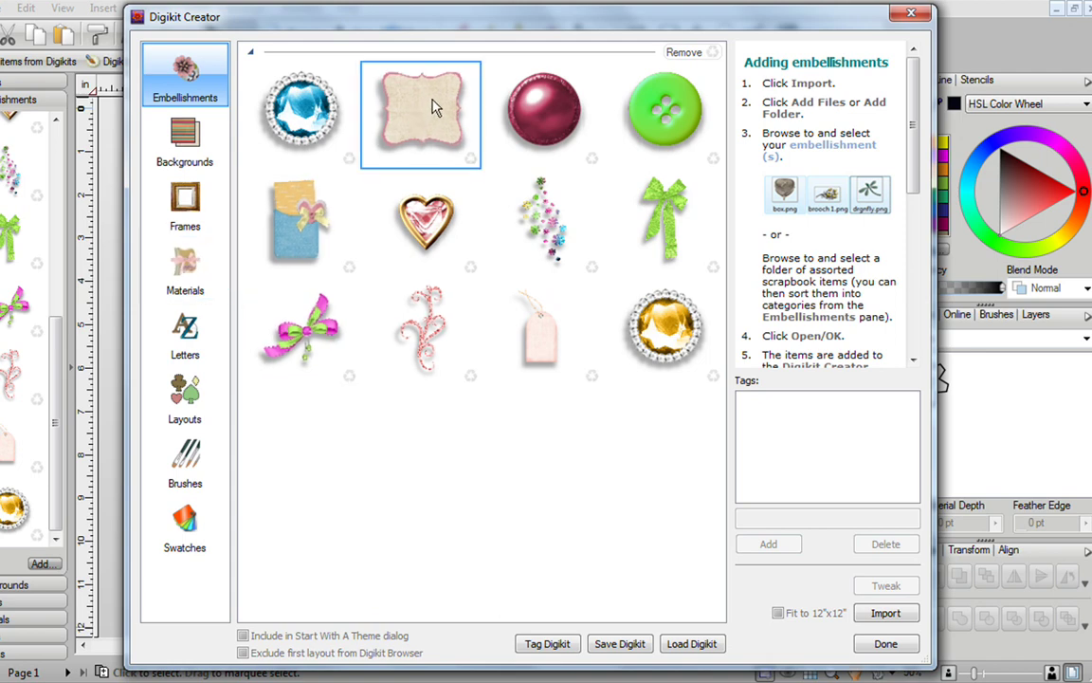
left_click_drag(431, 107, 196, 271)
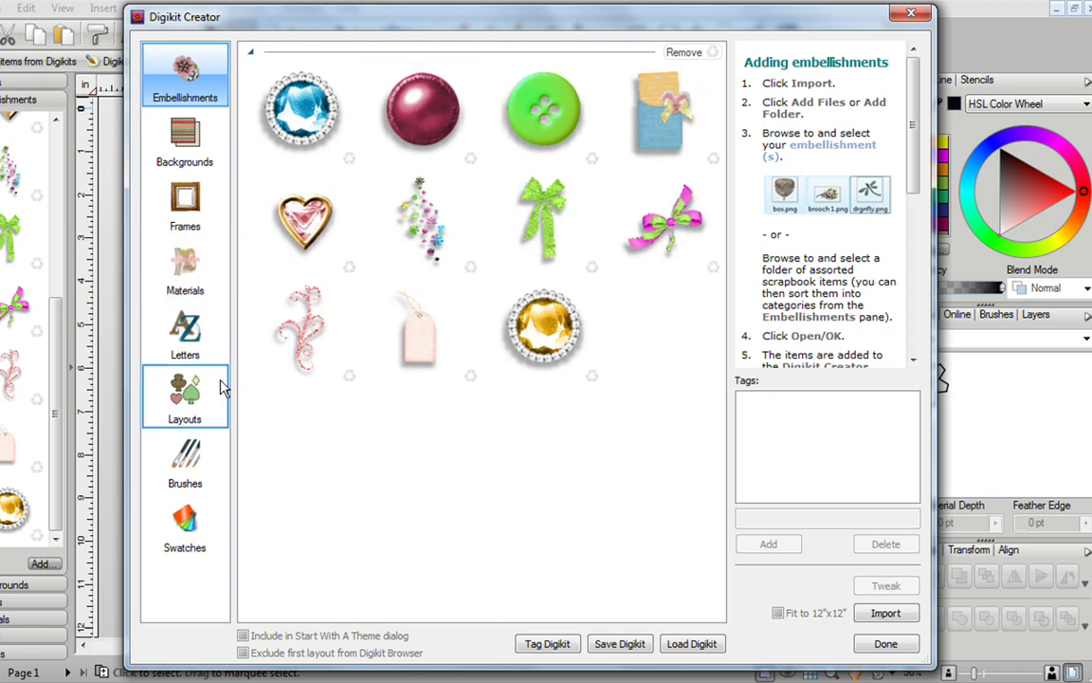
left_click(194, 460)
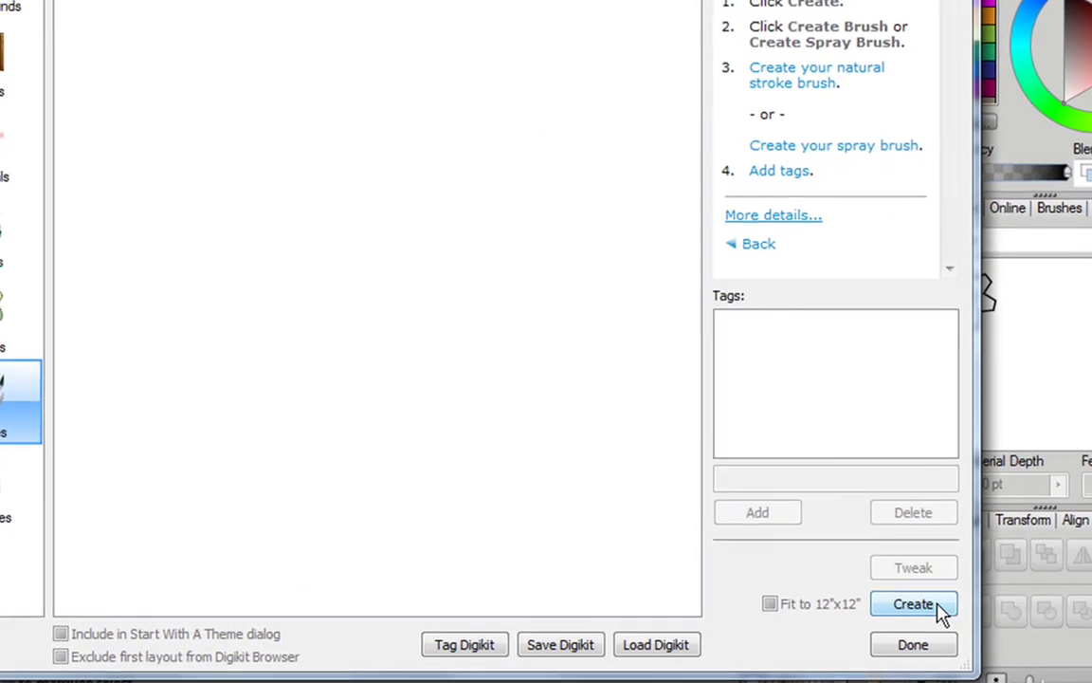
Step: Check the Brushes creation options and Swatches, ending on the empty Layouts category
left_click(942, 613)
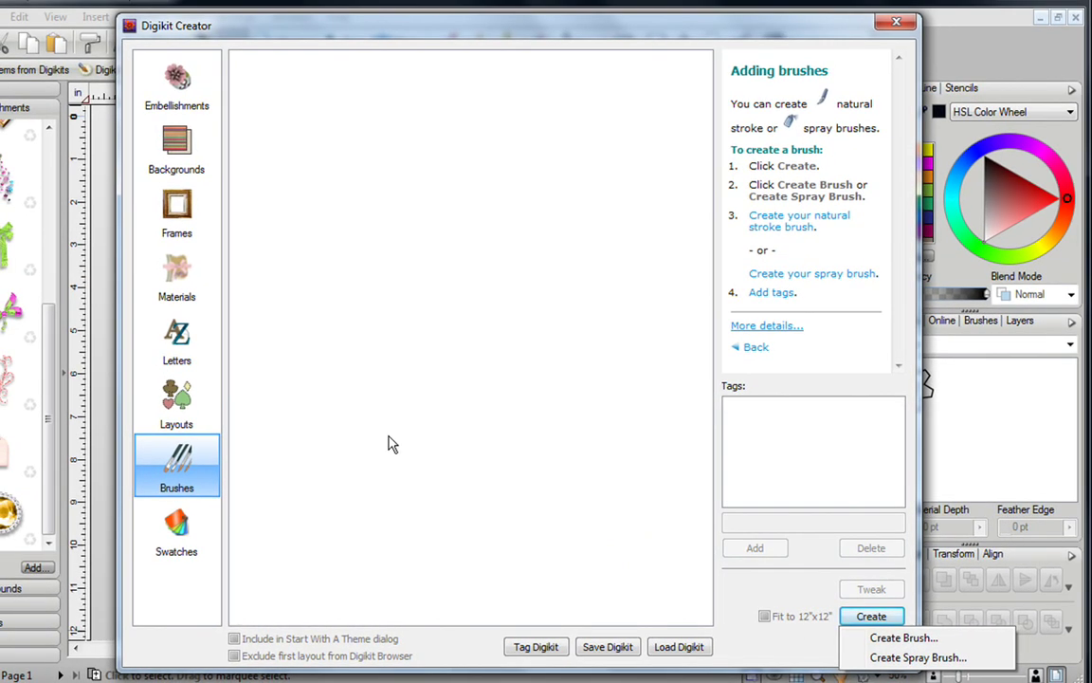
left_click(176, 531)
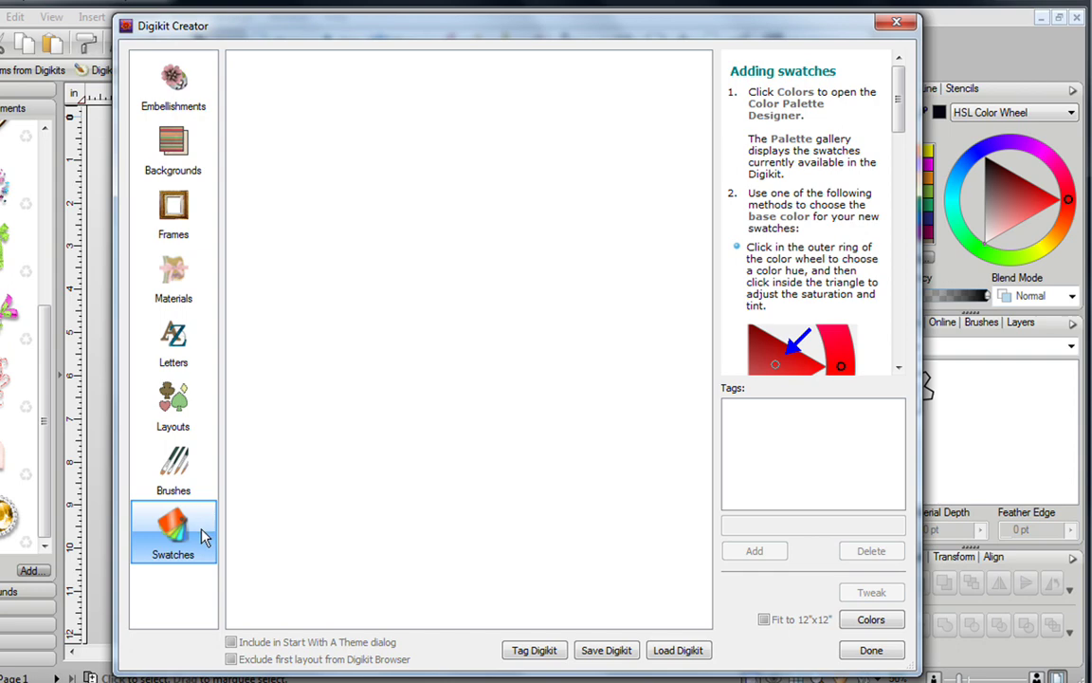
left_click(186, 408)
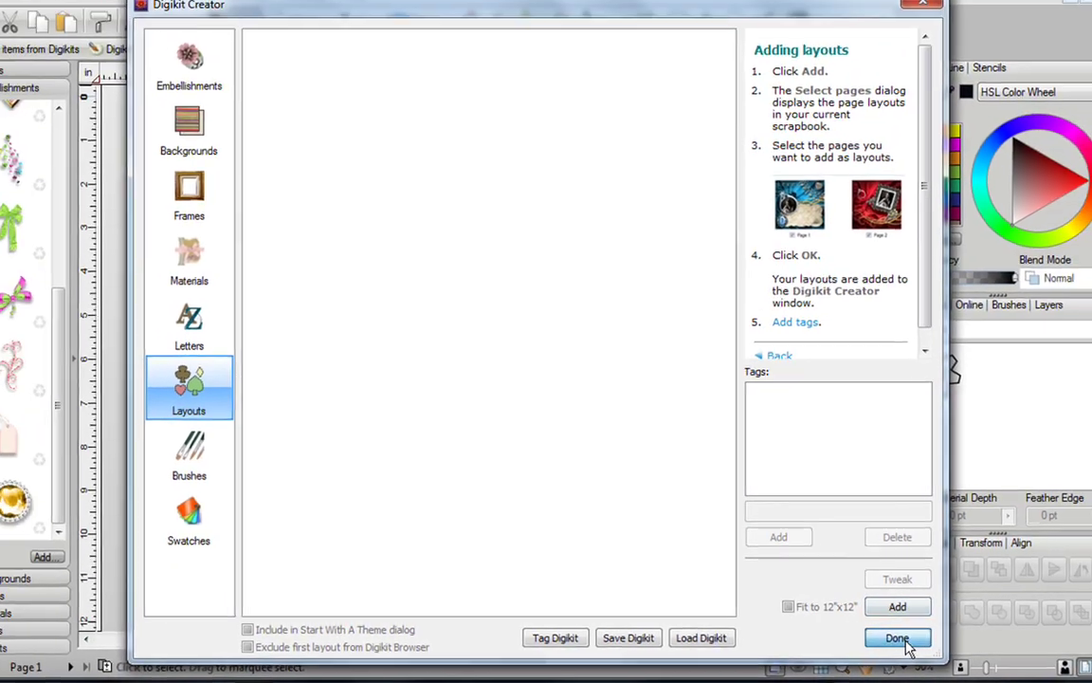
Step: Close the Digikit Creator and place the label frame material onto the page
left_click(901, 639)
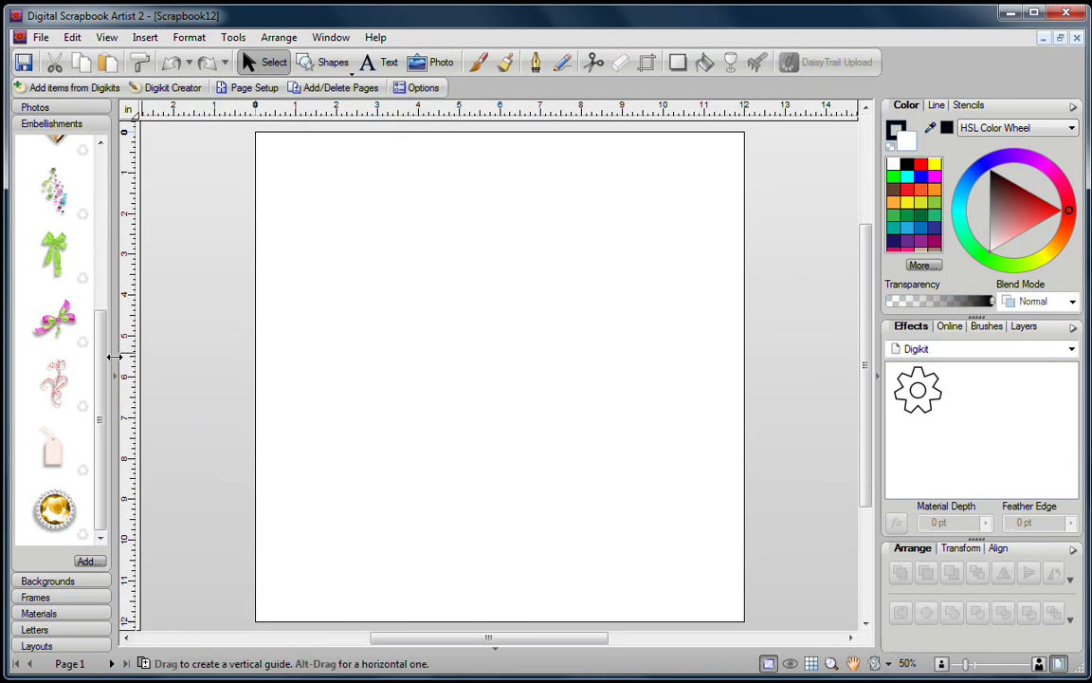
left_click(80, 595)
left_click(65, 614)
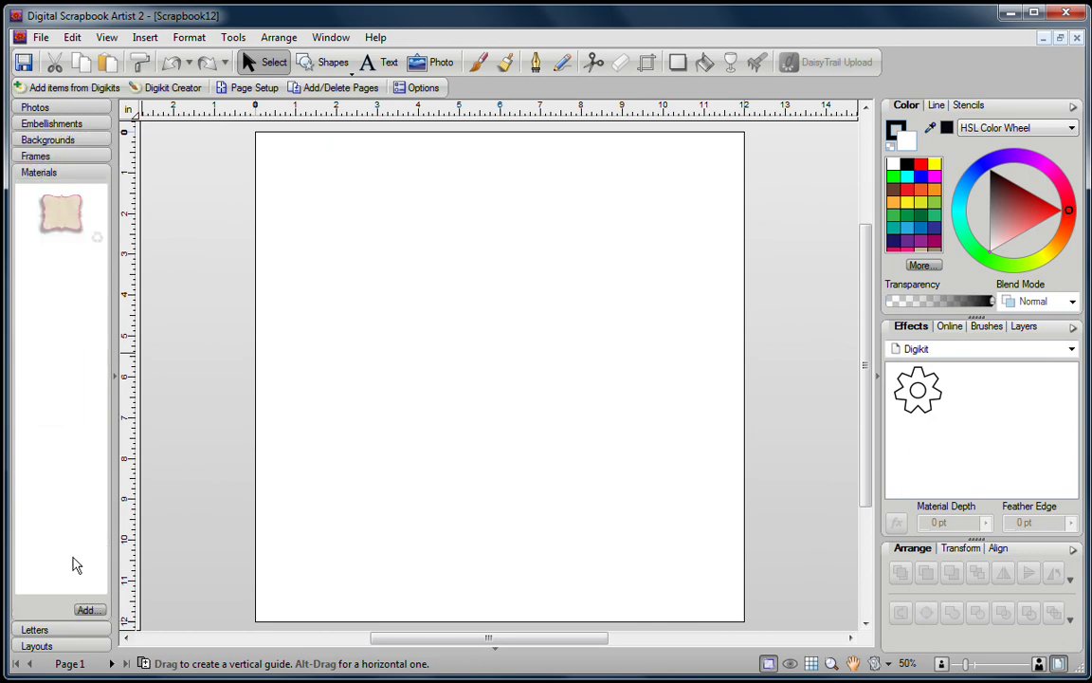
left_click_drag(47, 216, 453, 275)
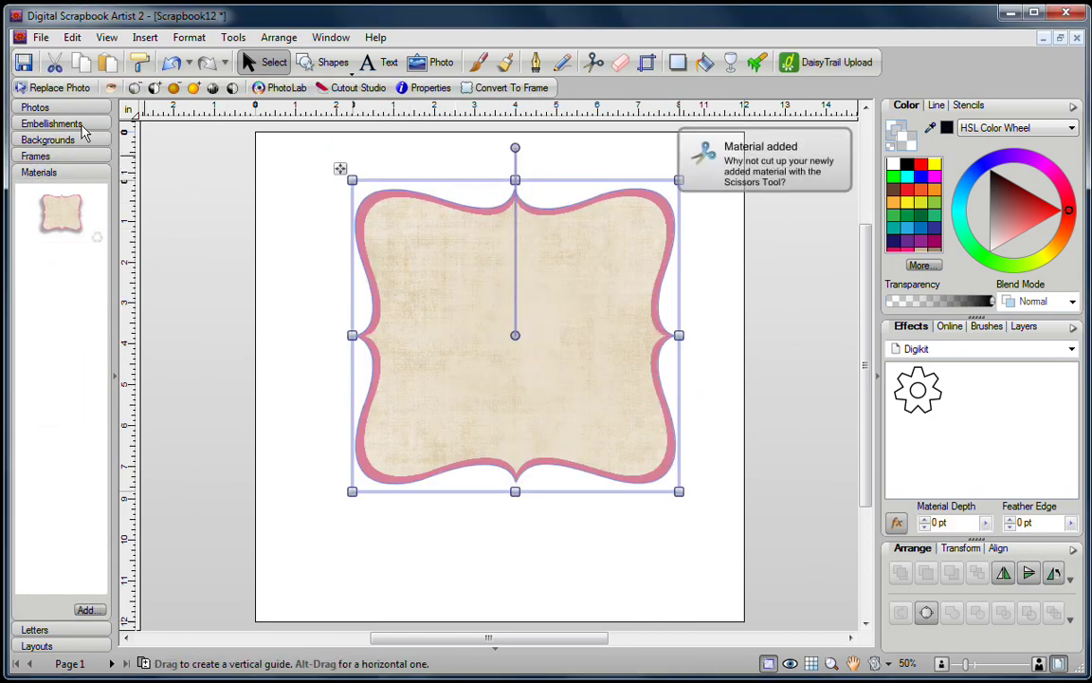
Step: Add the pocket note over the label frame, set the floral background, and show Pages
left_click(52, 124)
scroll(81, 202, "up", 5)
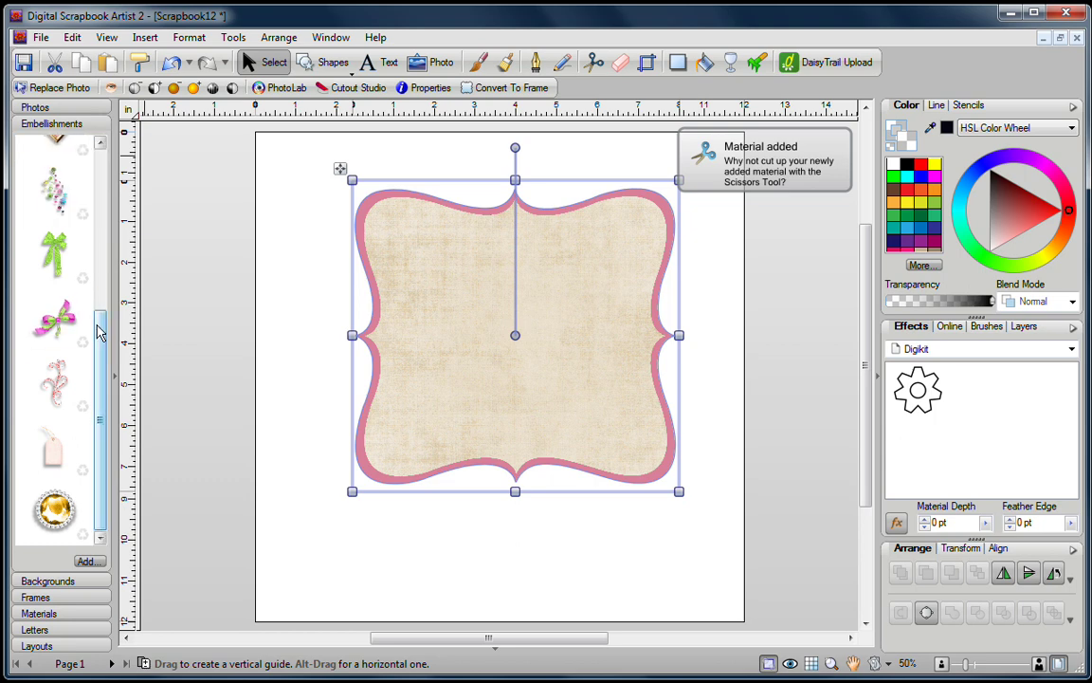
left_click_drag(81, 233, 531, 272)
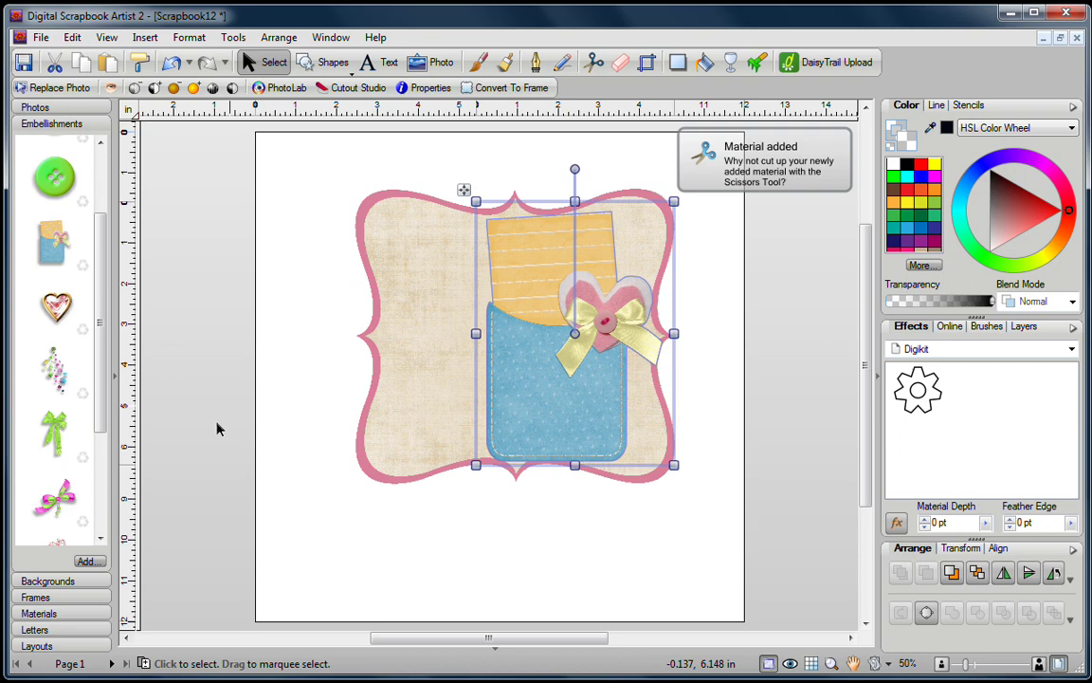
left_click(76, 584)
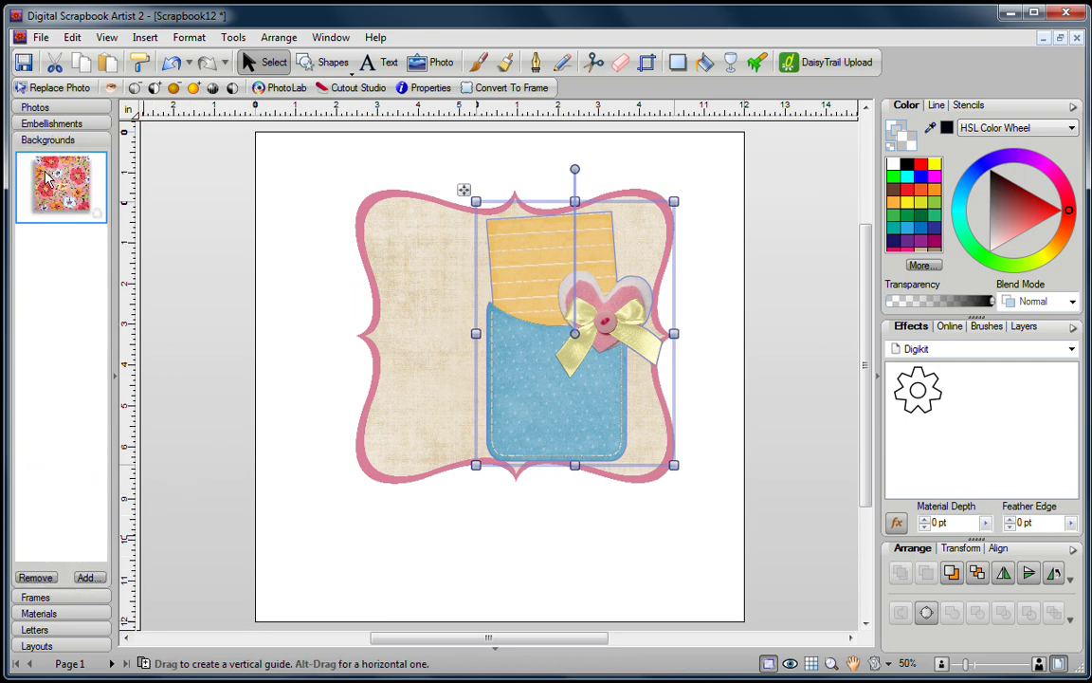
left_click_drag(47, 175, 398, 233)
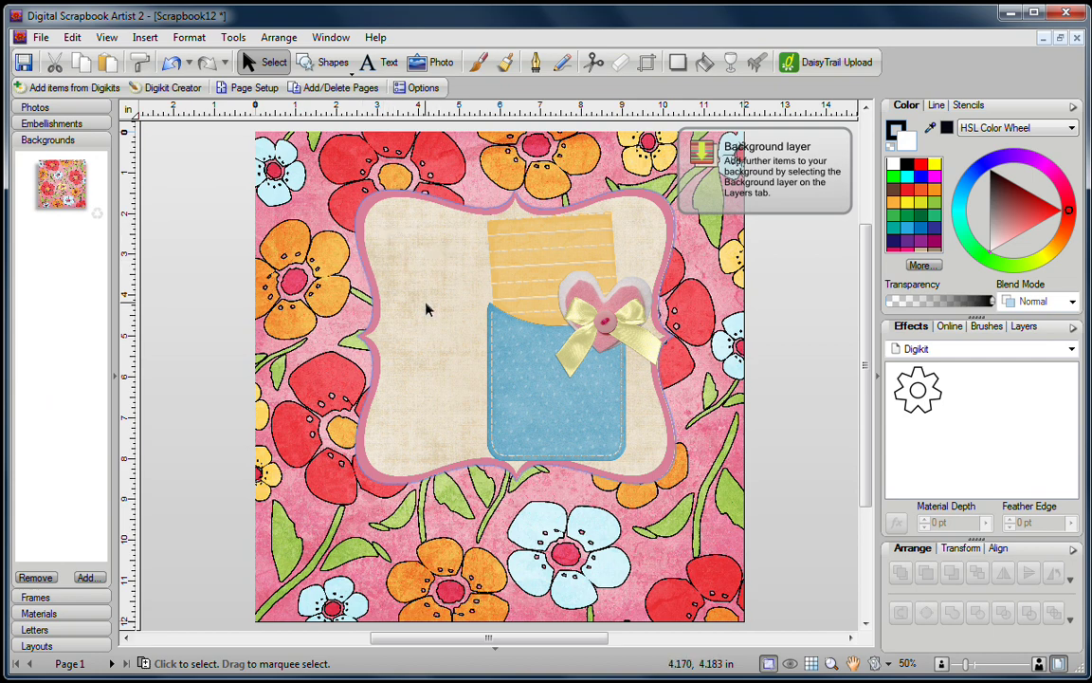
left_click(495, 648)
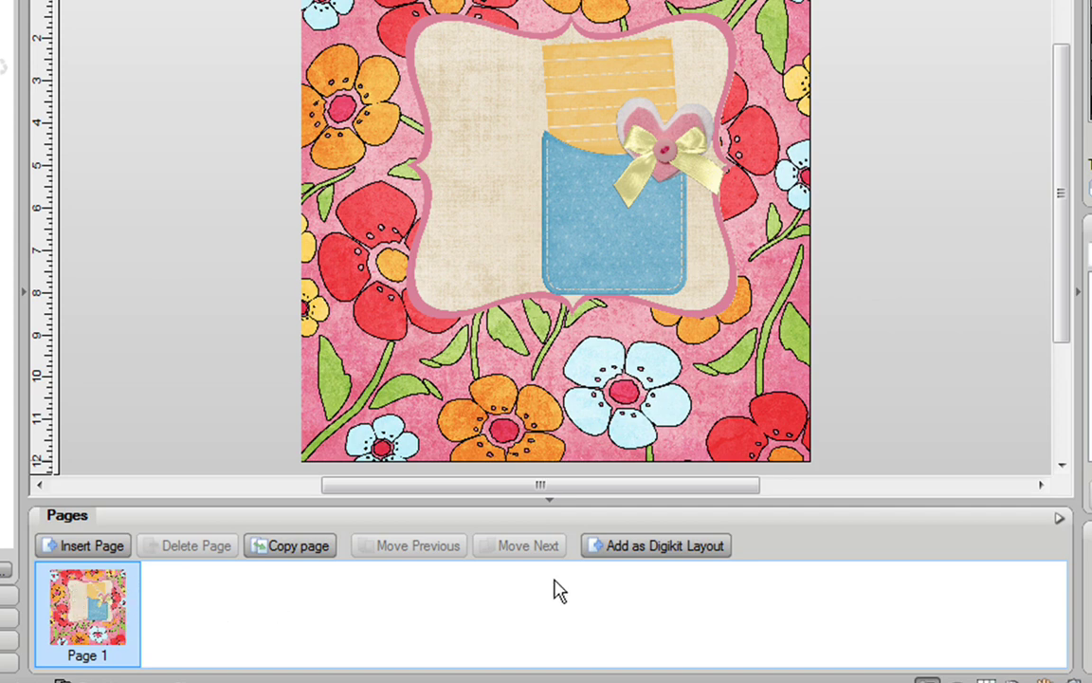
Step: Add the floral page as a Digikit layout and confirm it under the Creator's Layouts
left_click(668, 547)
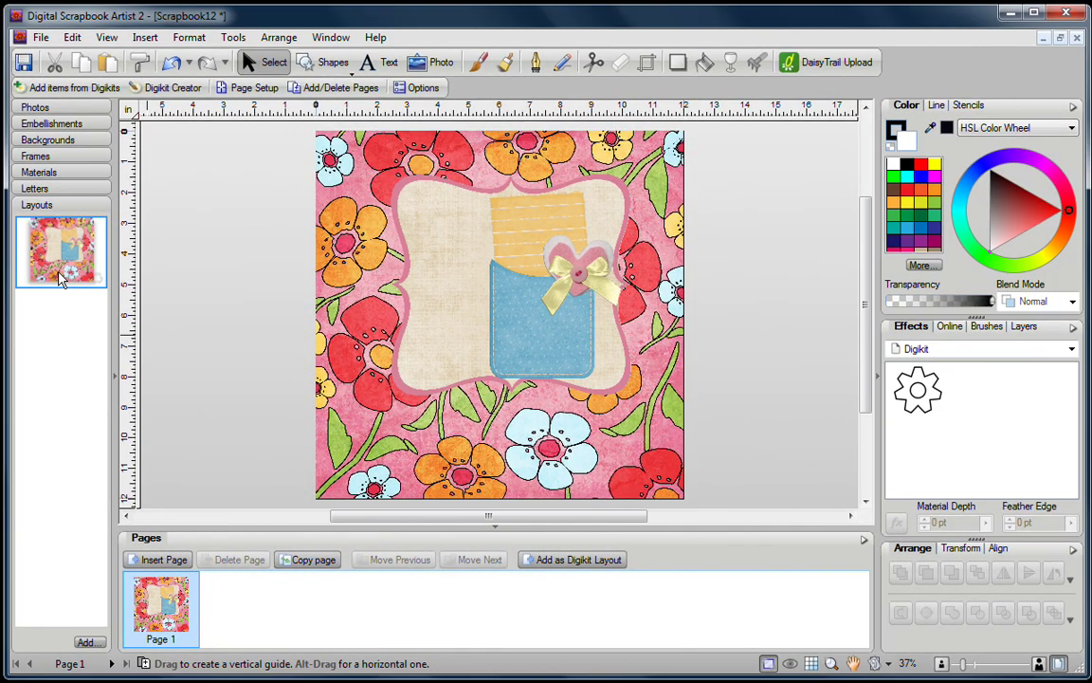
left_click(181, 87)
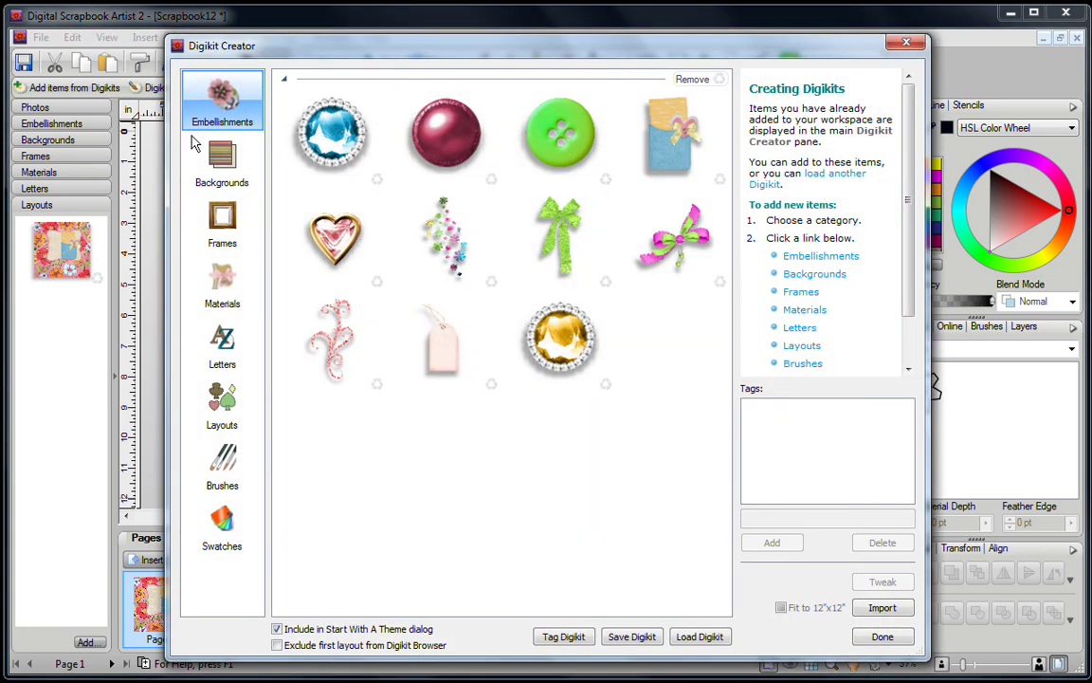
left_click(235, 402)
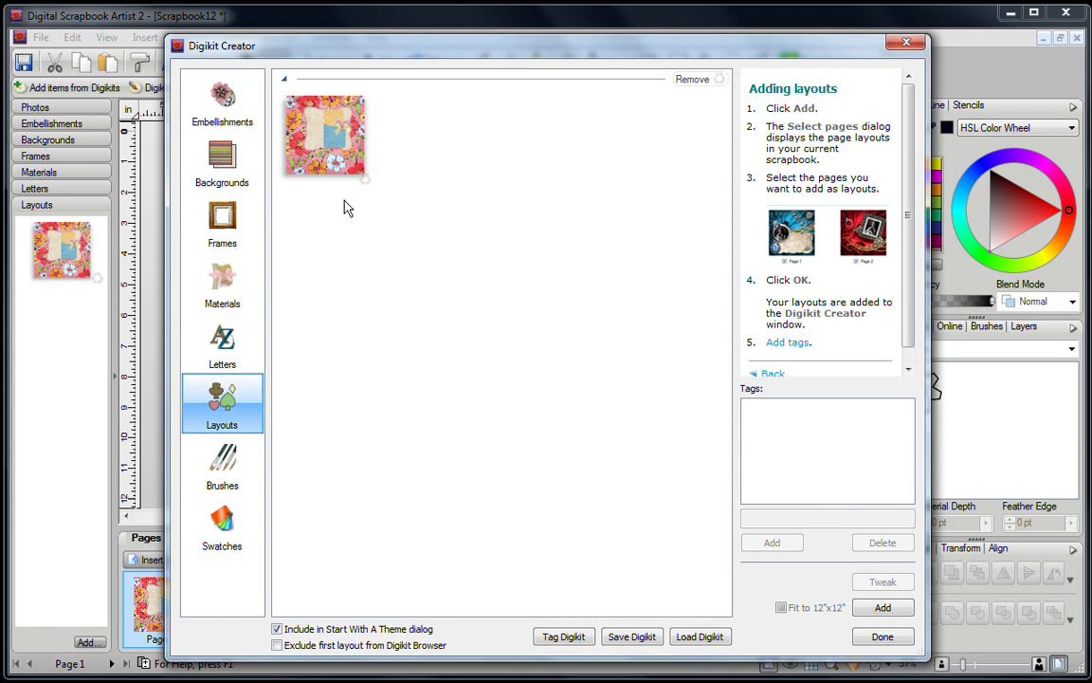
left_click(223, 99)
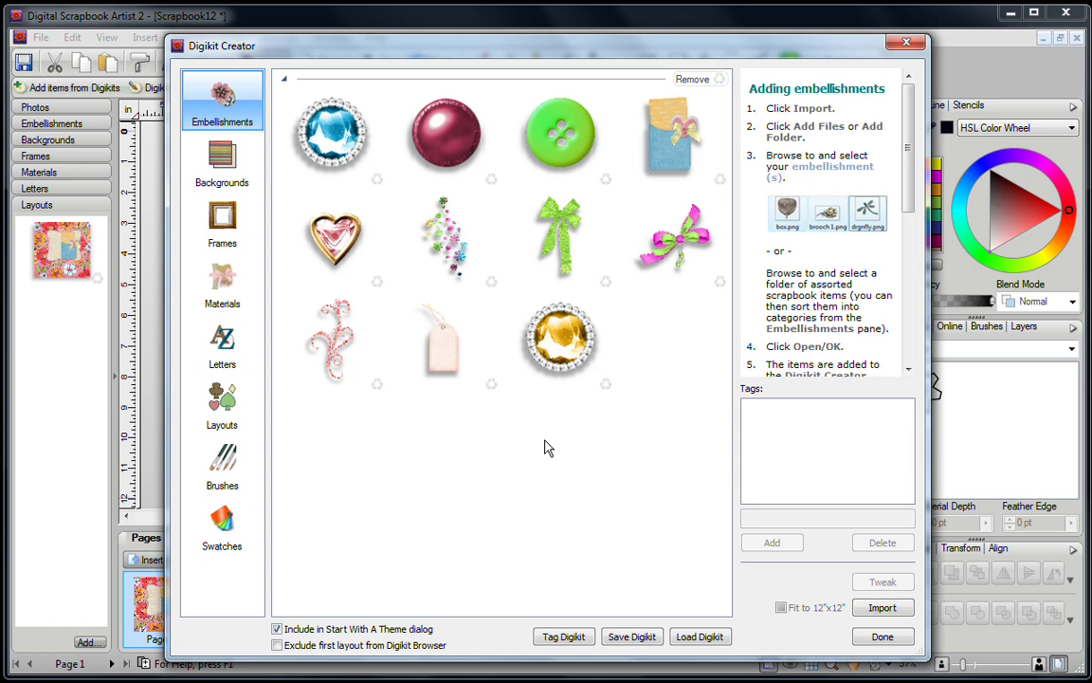
Step: Select the green button embellishment and add the tag 'green' alongside 'button'
left_click(572, 155)
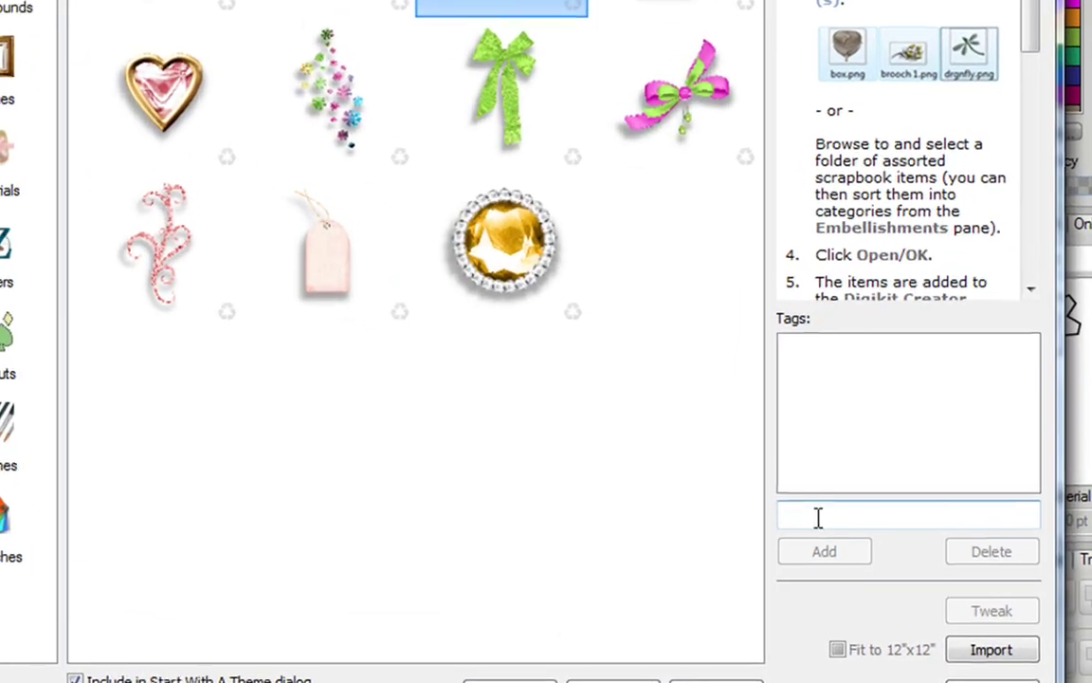
left_click(794, 510)
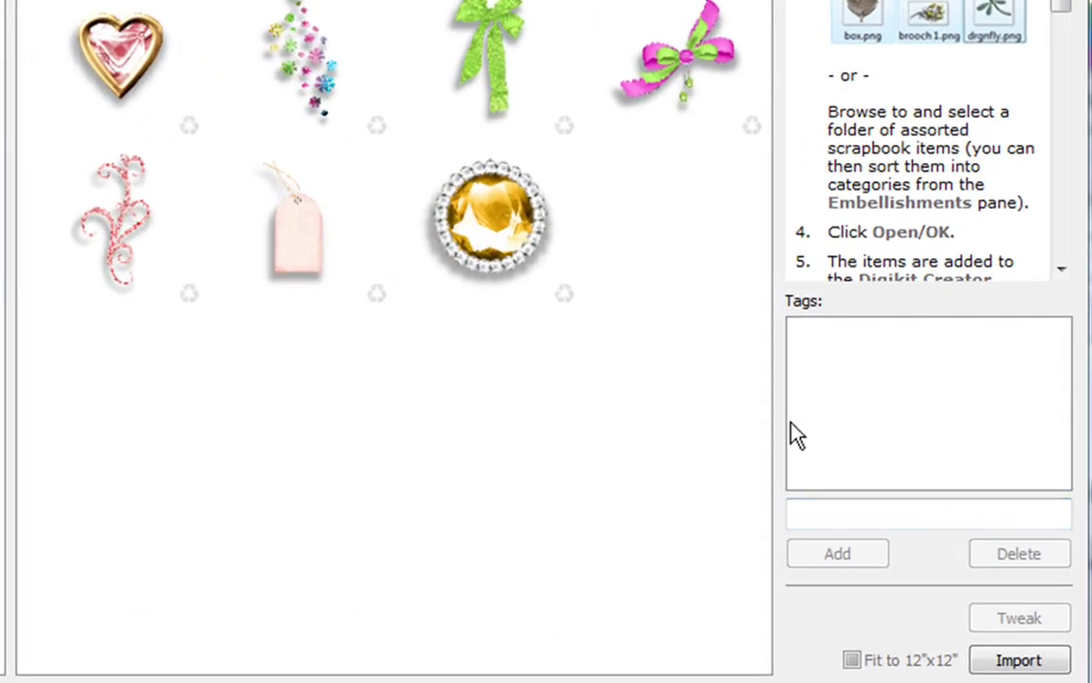
left_click(804, 510)
type("green button")
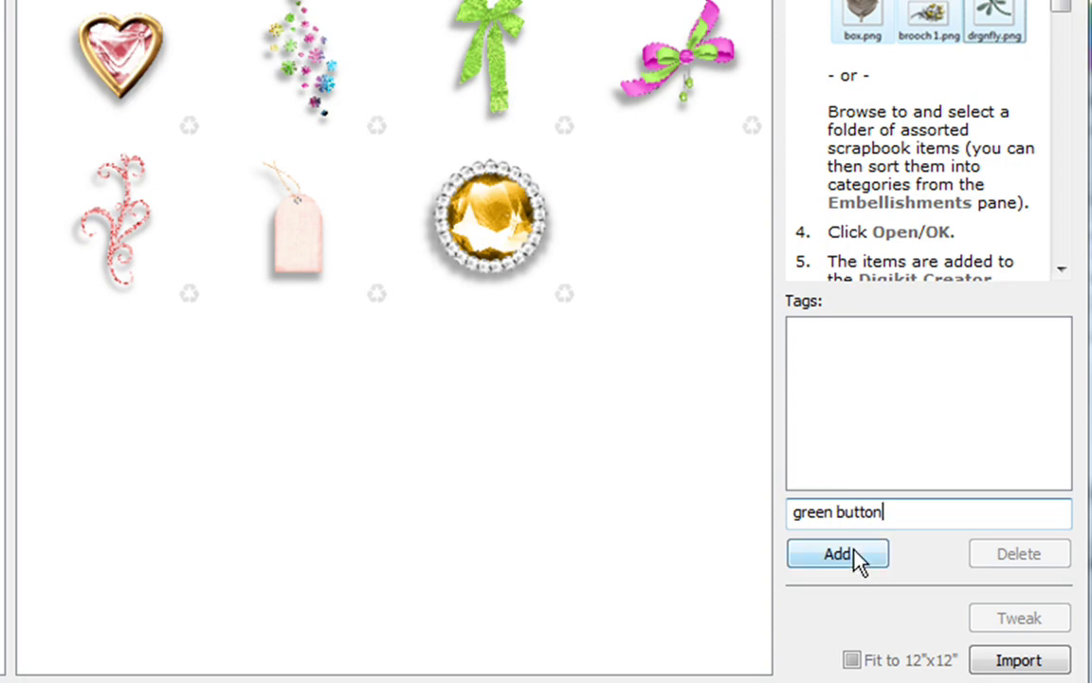
left_click(856, 556)
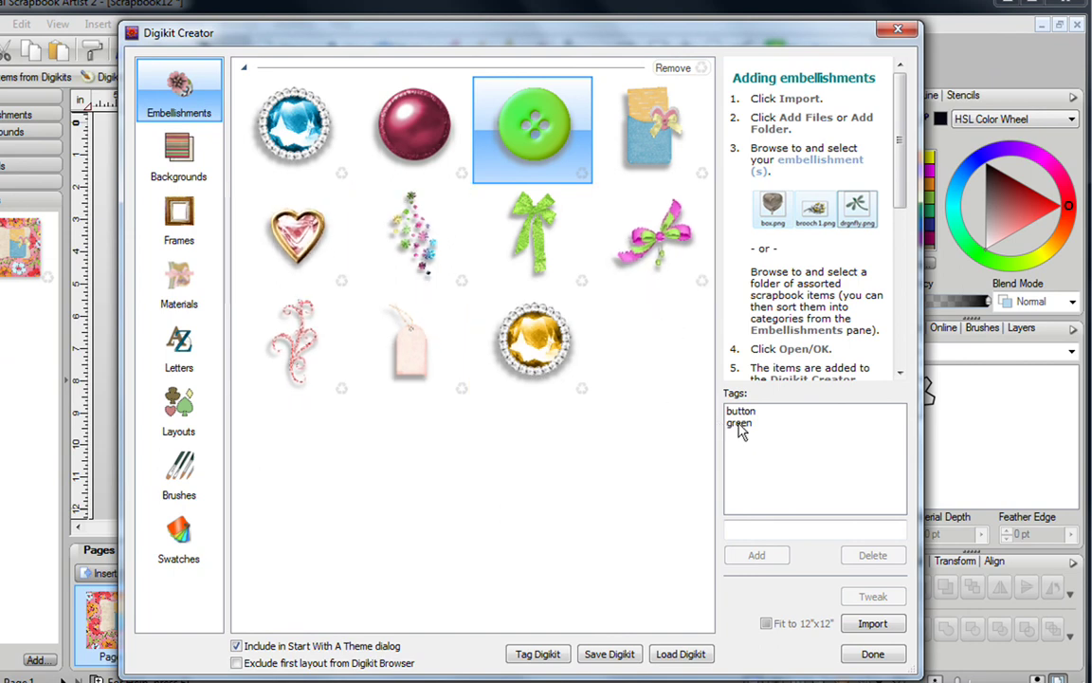
left_click(741, 425)
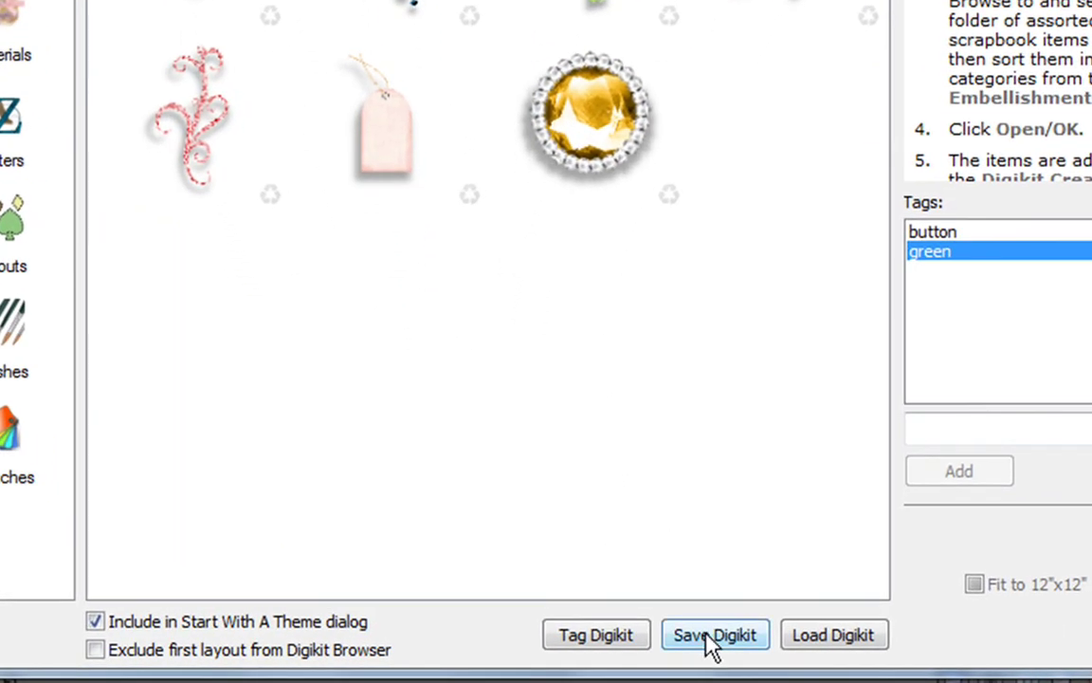
Step: Save the kit as Digikit file '1' in My Digikits and close the Digikit Creator
left_click(714, 636)
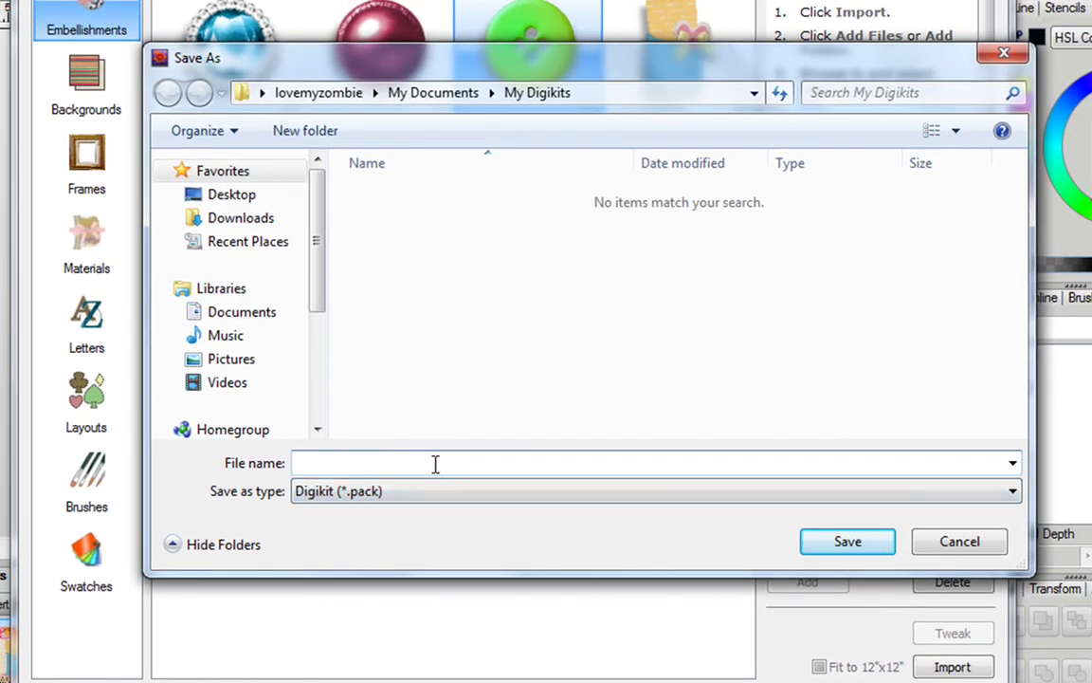
left_click(428, 463)
type("1")
left_click(849, 542)
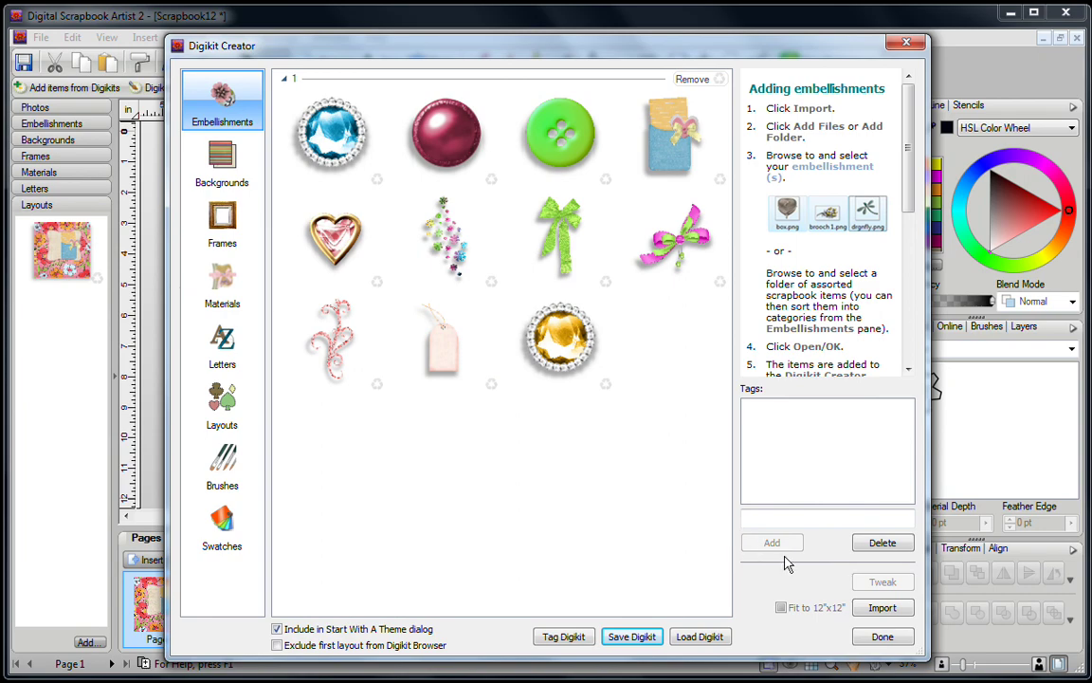
left_click(880, 637)
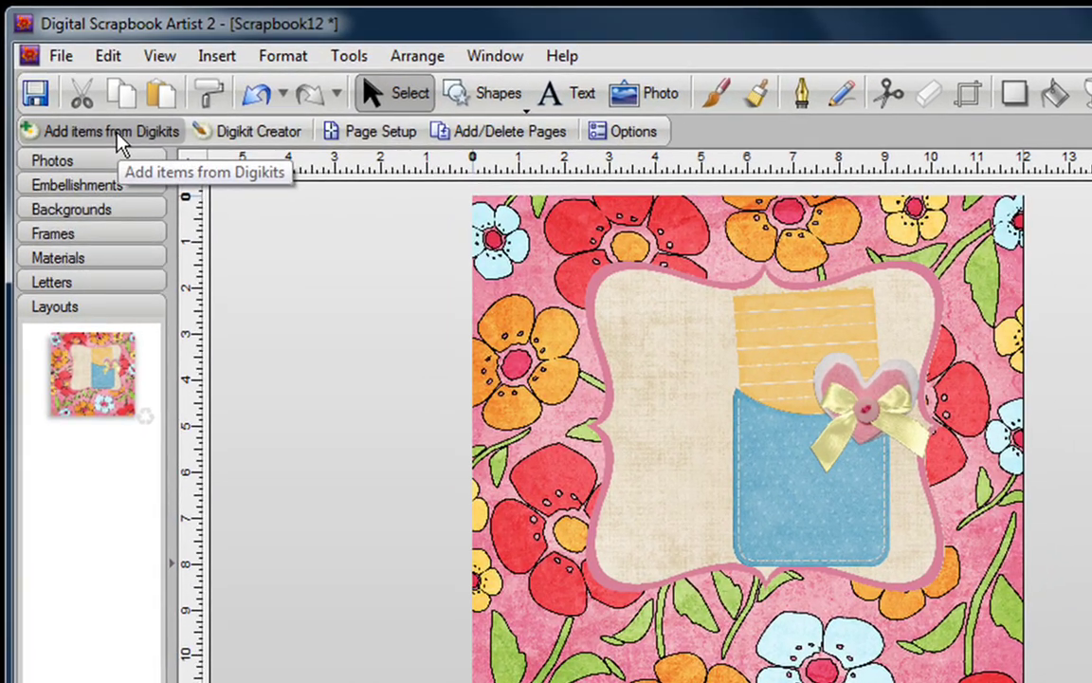
Step: Search the individual items in My Digikits for 'button'
left_click(118, 134)
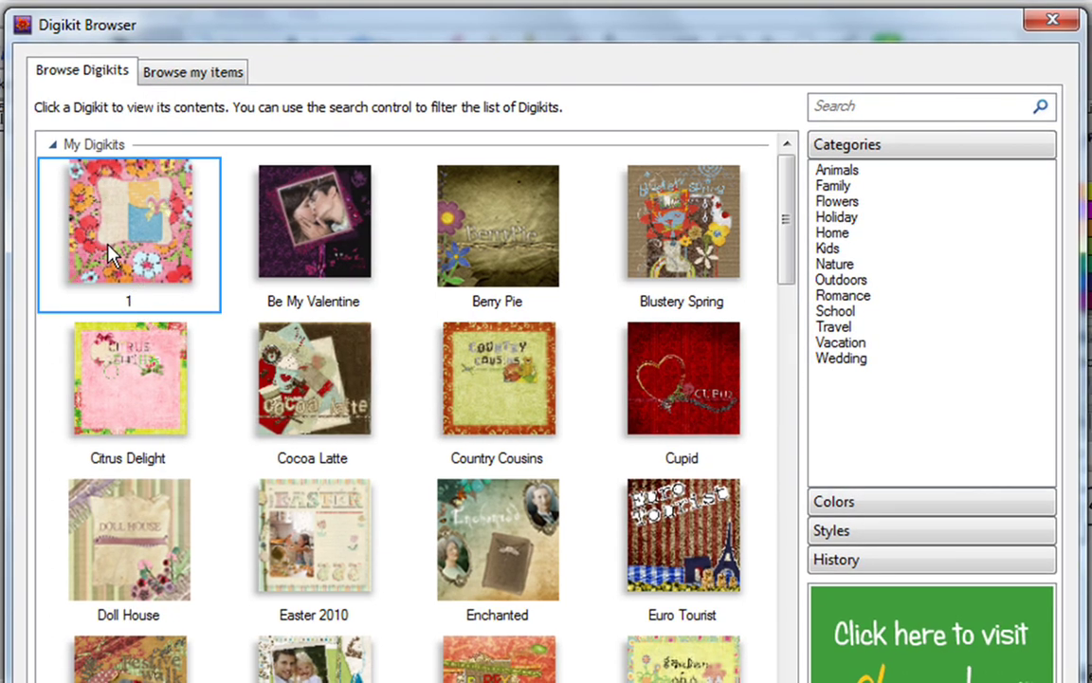
left_click(201, 76)
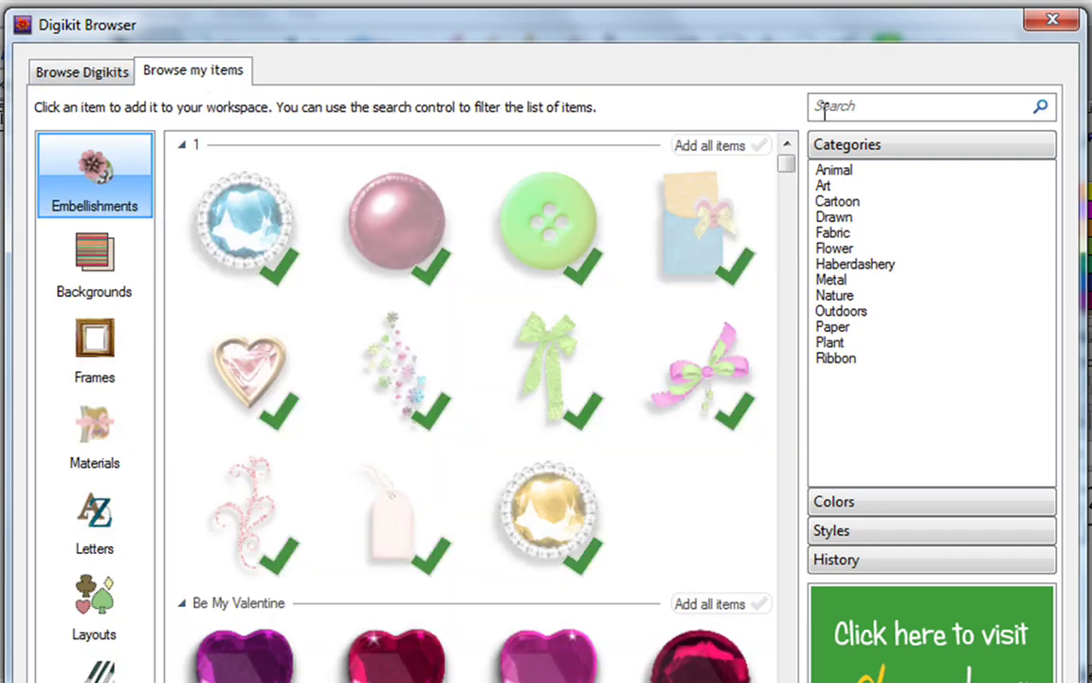
left_click(867, 107)
type("button")
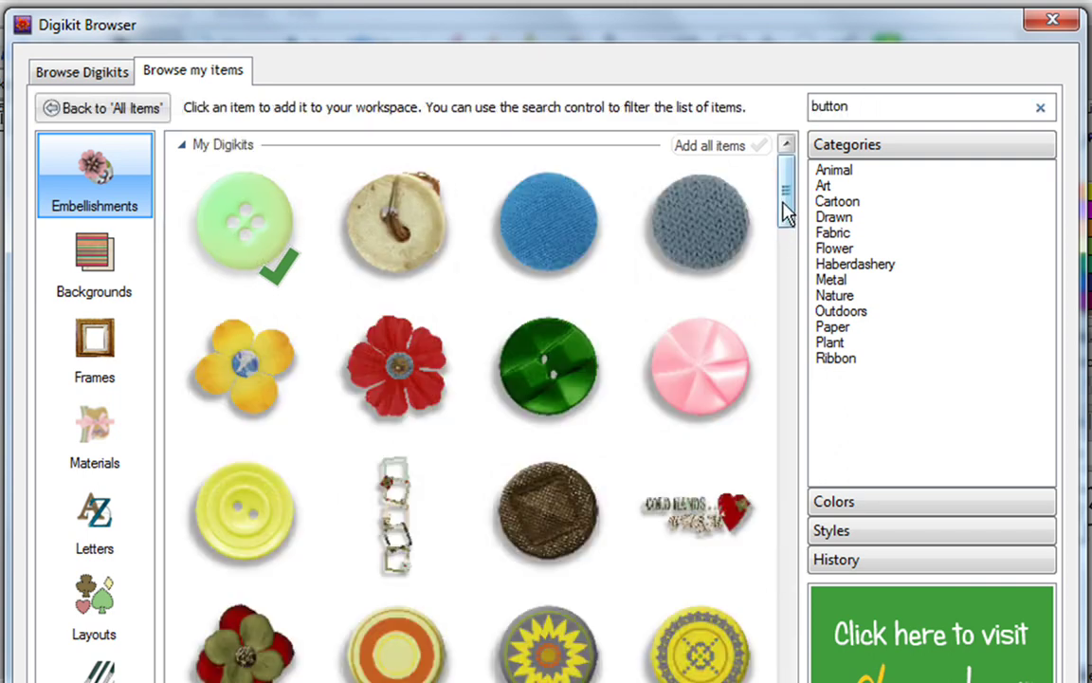
Step: Swap the green button for the red flower, sunflower button and red-and-green flower
left_click(244, 249)
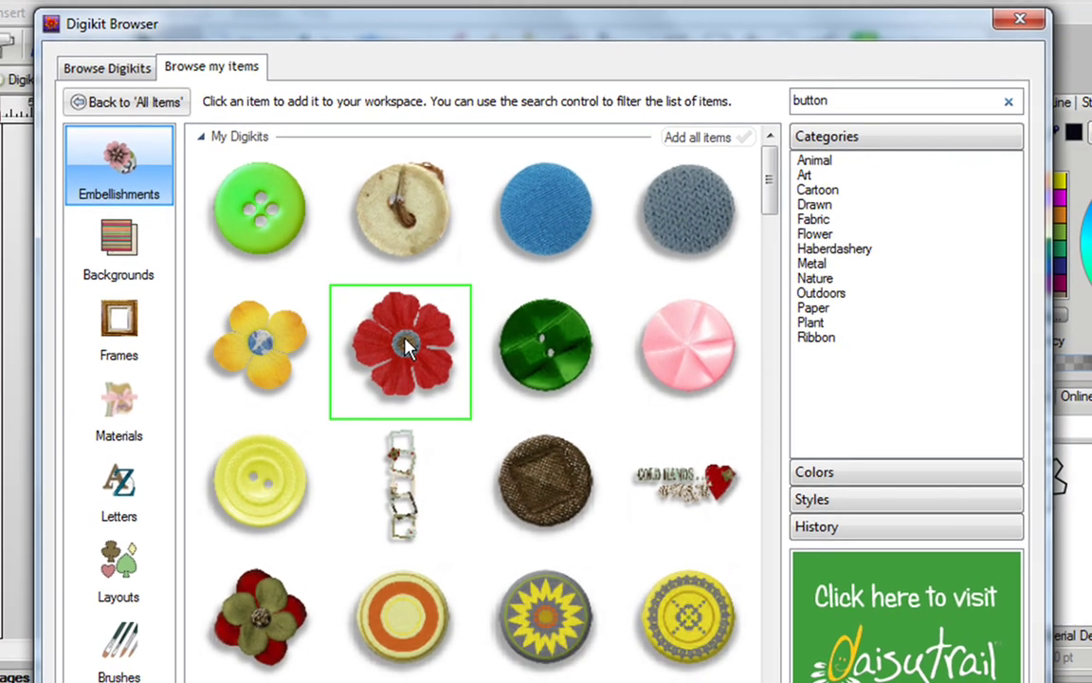
left_click(398, 361)
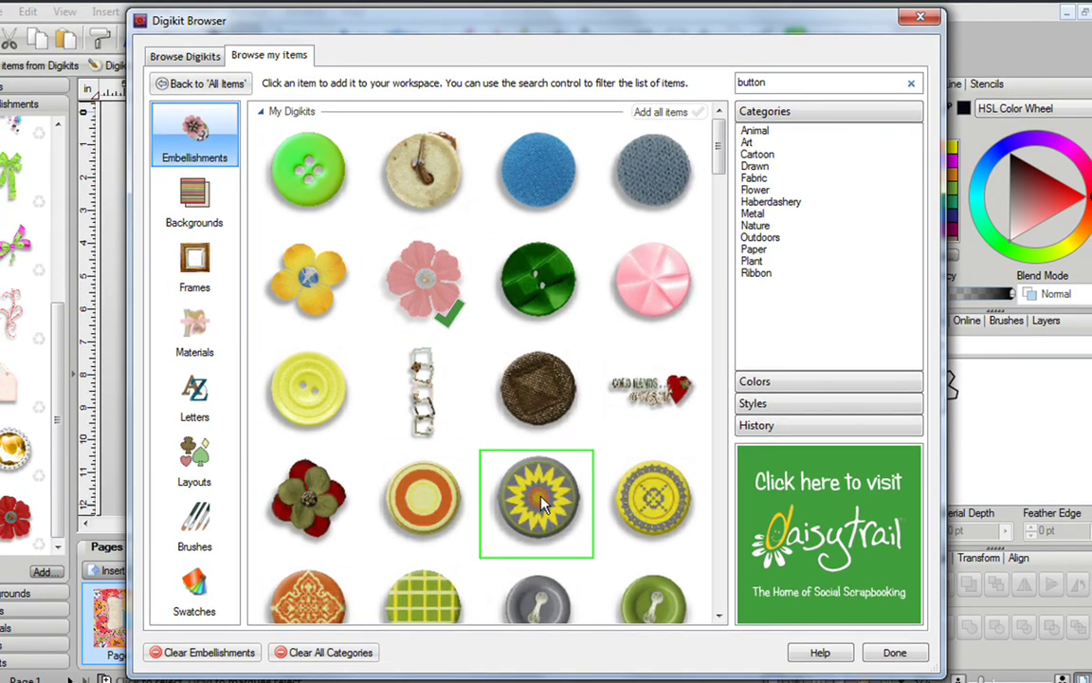
left_click(531, 536)
left_click(341, 507)
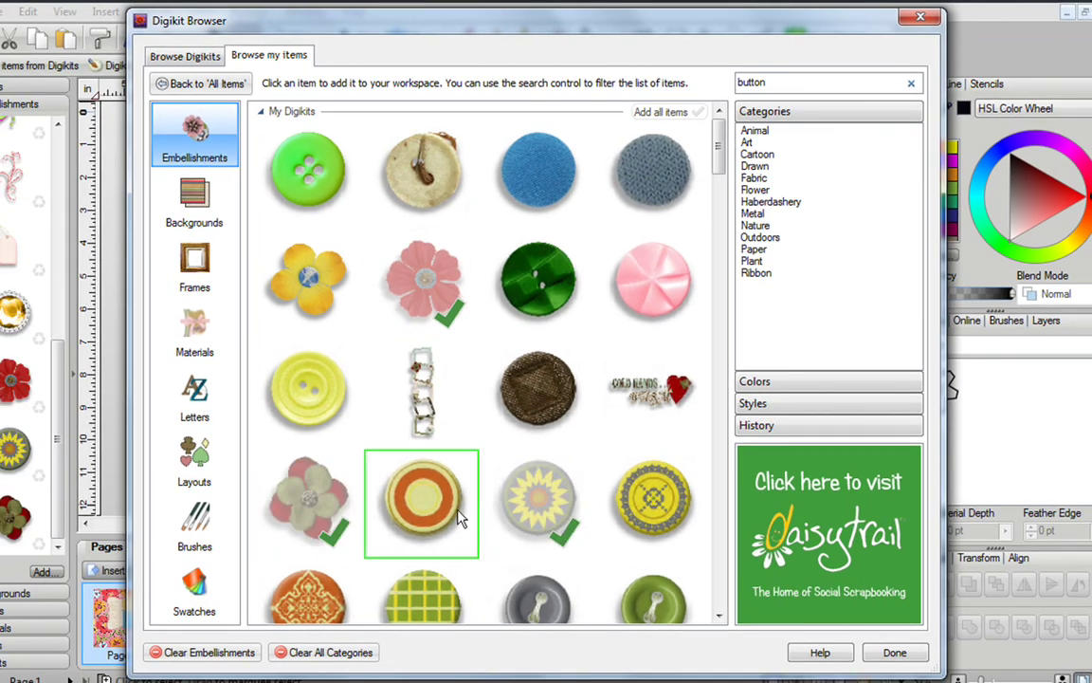
left_click(901, 652)
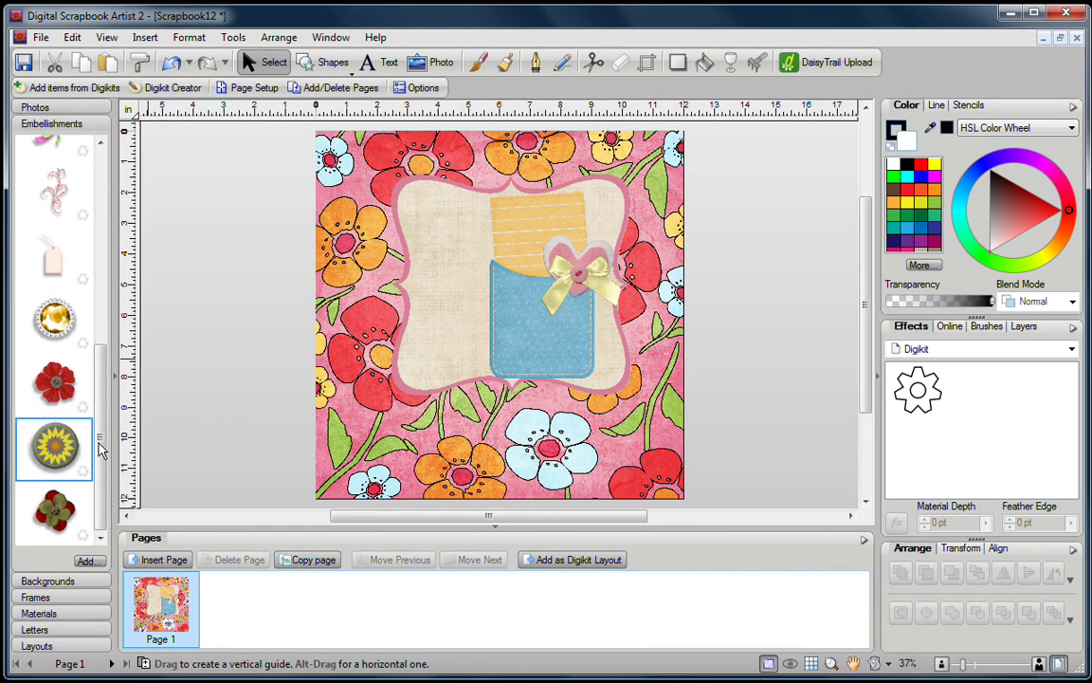
Step: Open the Digikit Creator with the thirteen workspace embellishments, cancelling a re-save over 1.pack
left_click(174, 89)
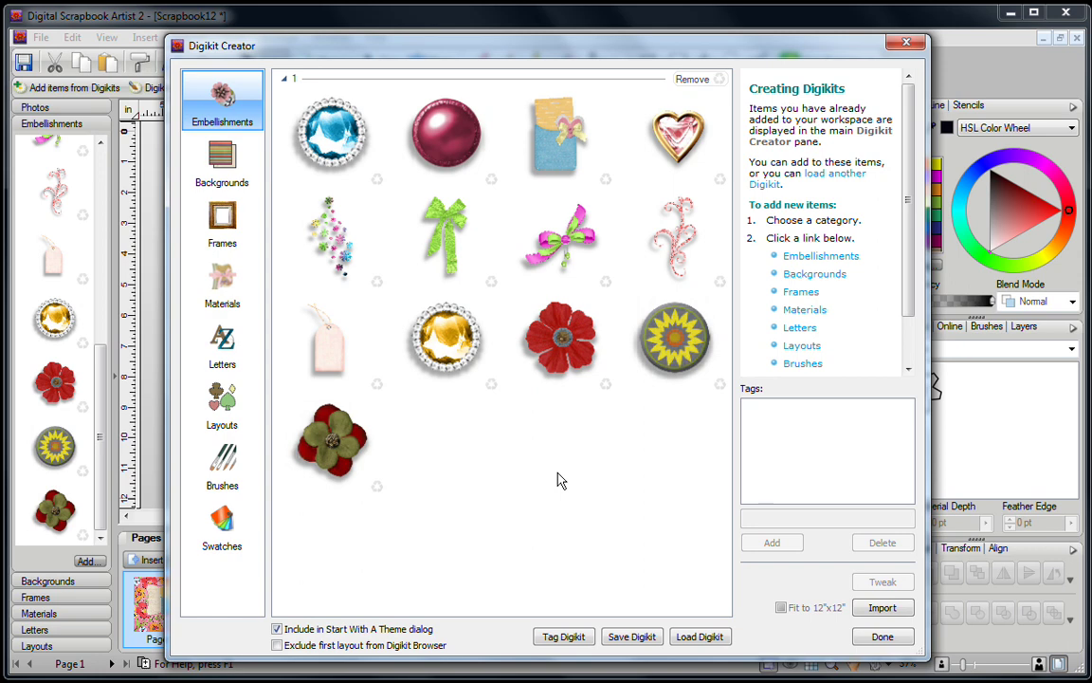
left_click(633, 639)
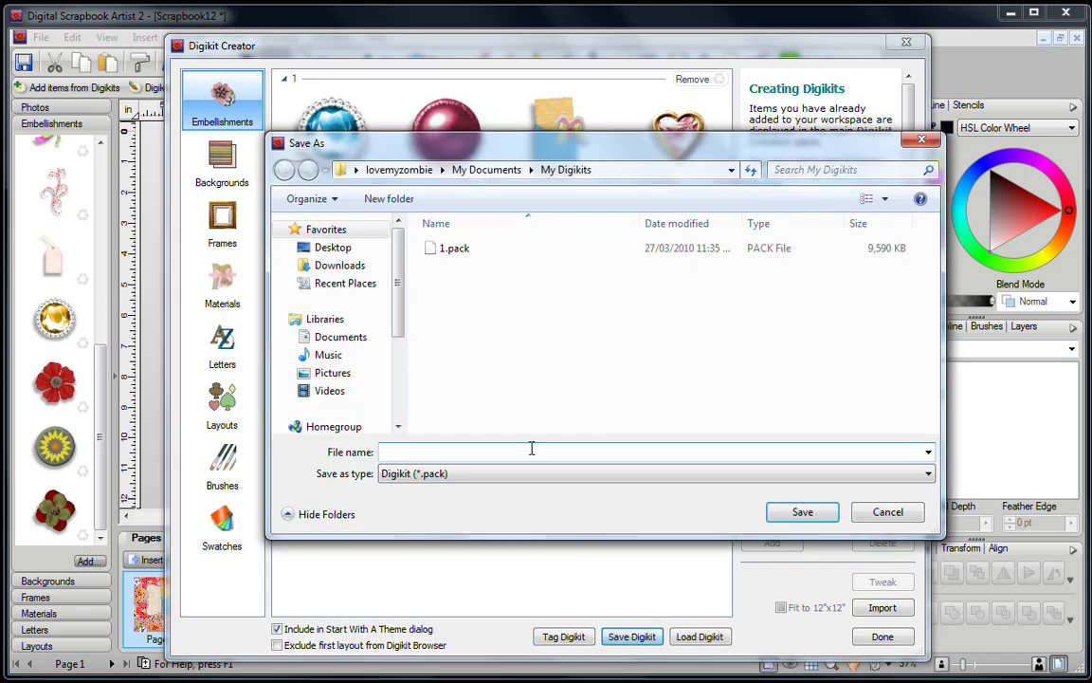
left_click(455, 252)
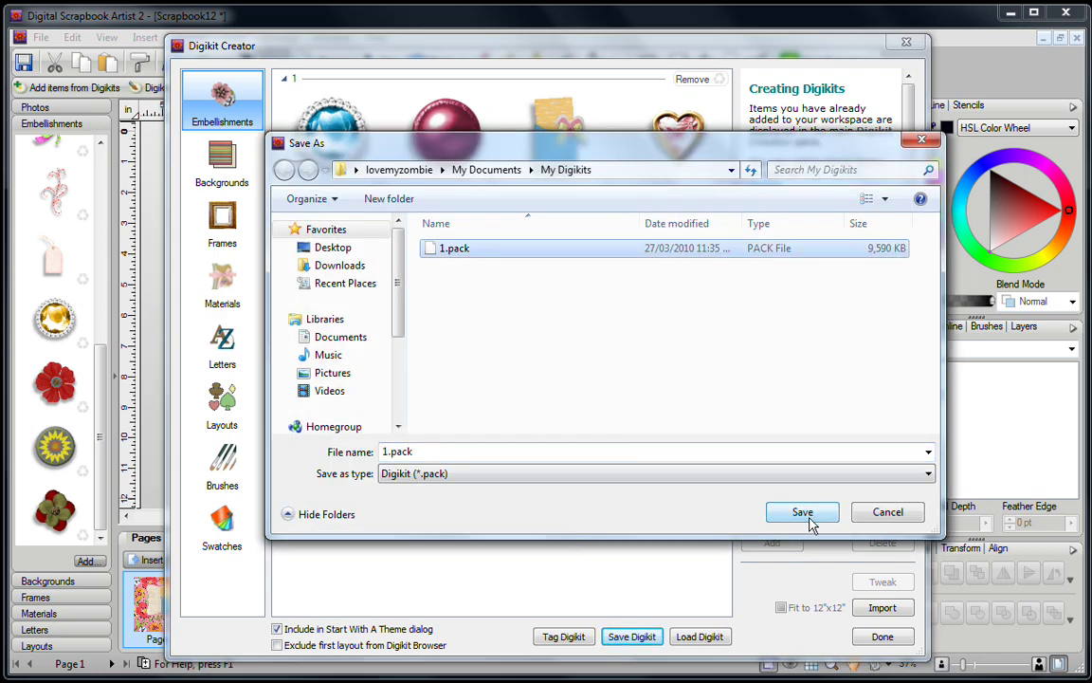
left_click(905, 516)
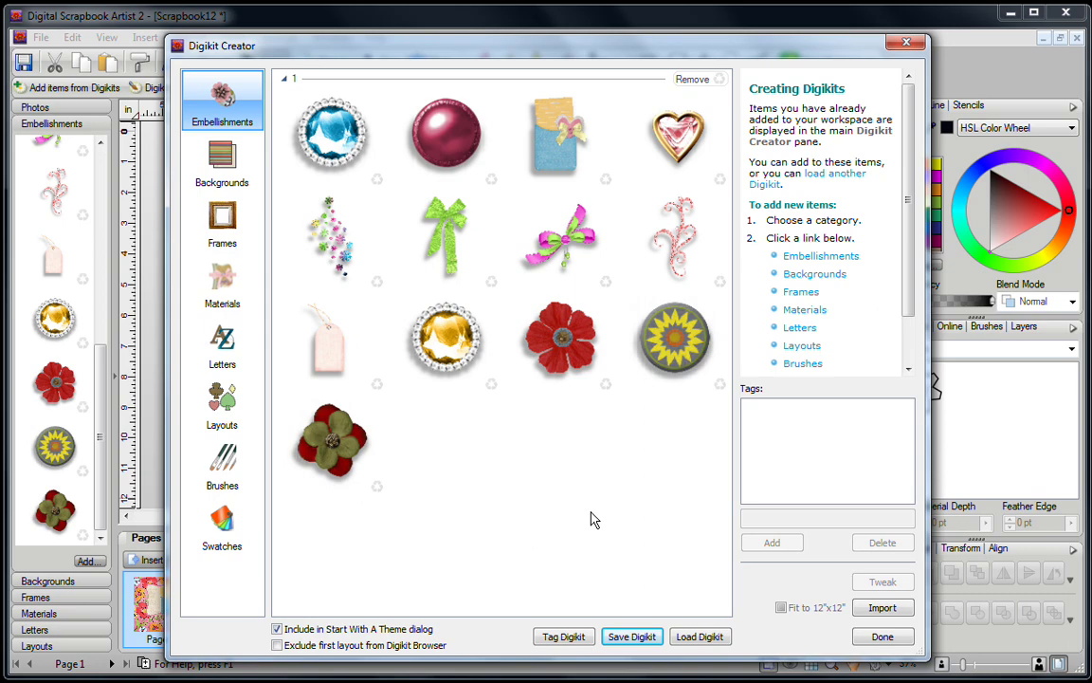
Step: Tag the Digikit with gem, pocket and heart
left_click(564, 636)
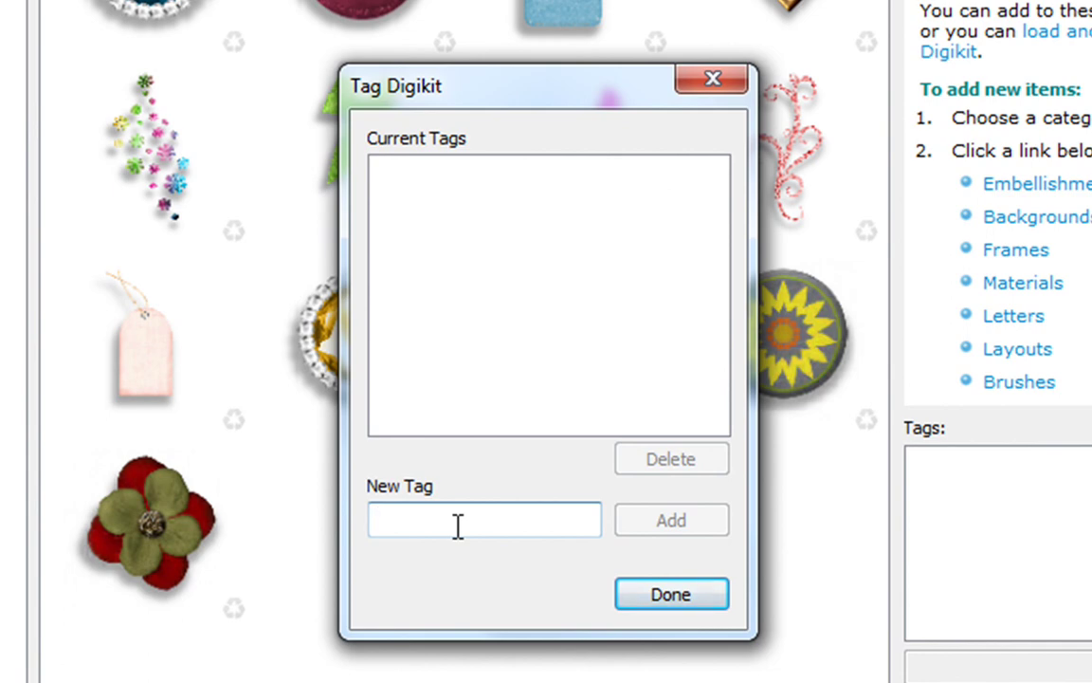
type("ge")
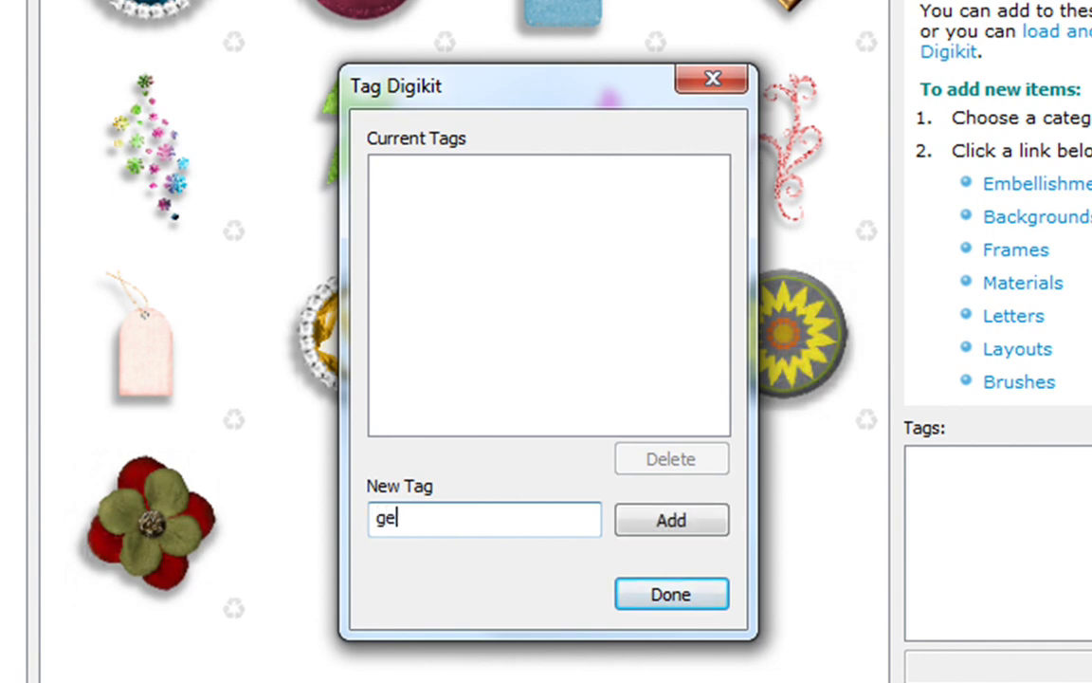
type("m pocket ")
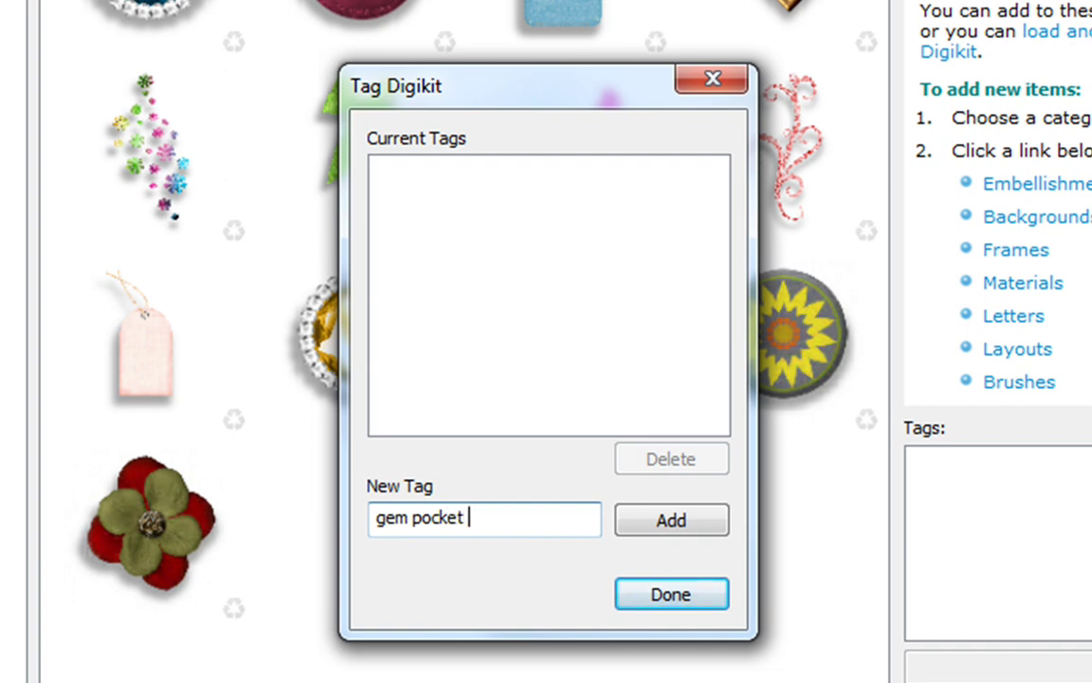
type("heart")
left_click(666, 529)
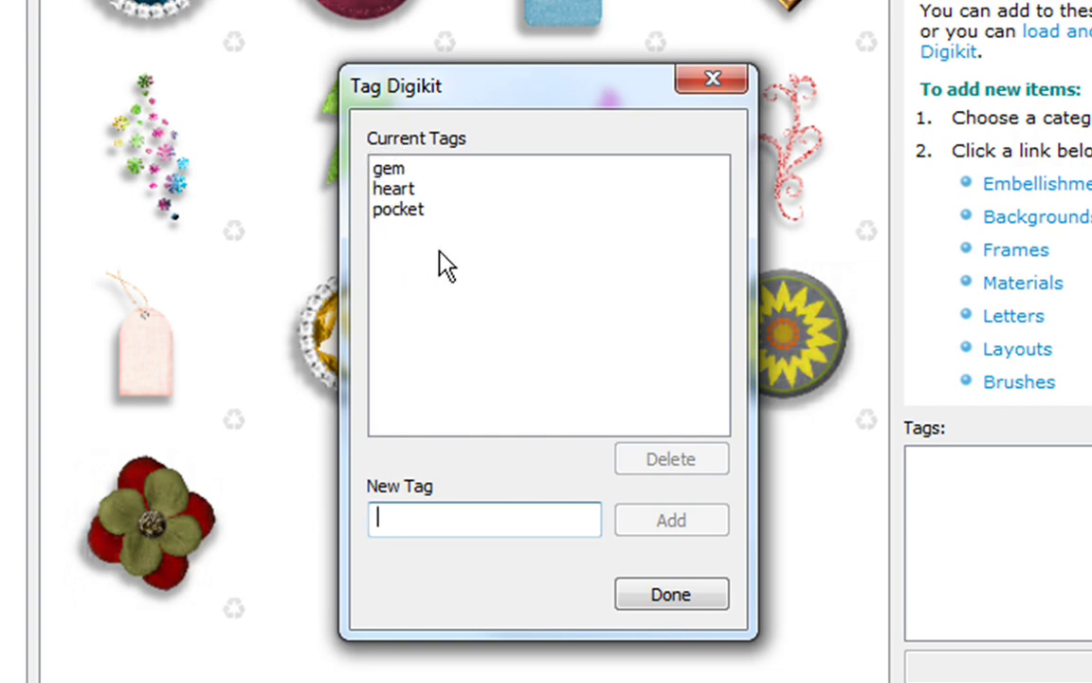
left_click(648, 598)
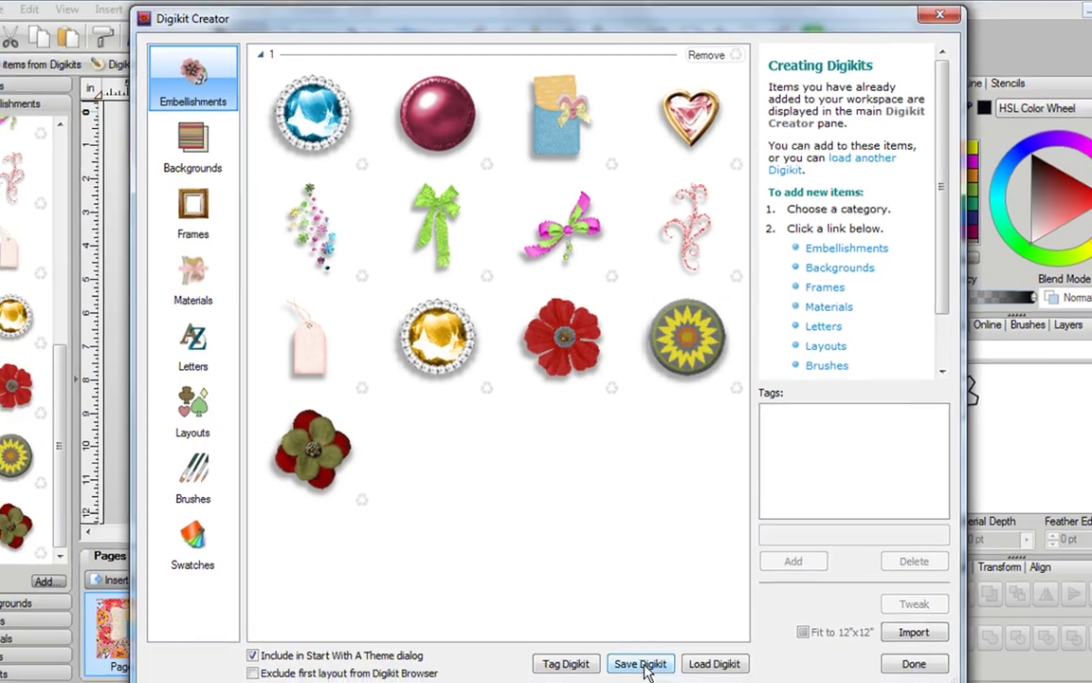
Step: Save the tagged kit over 1.pack and close the Digikit Creator
left_click(634, 637)
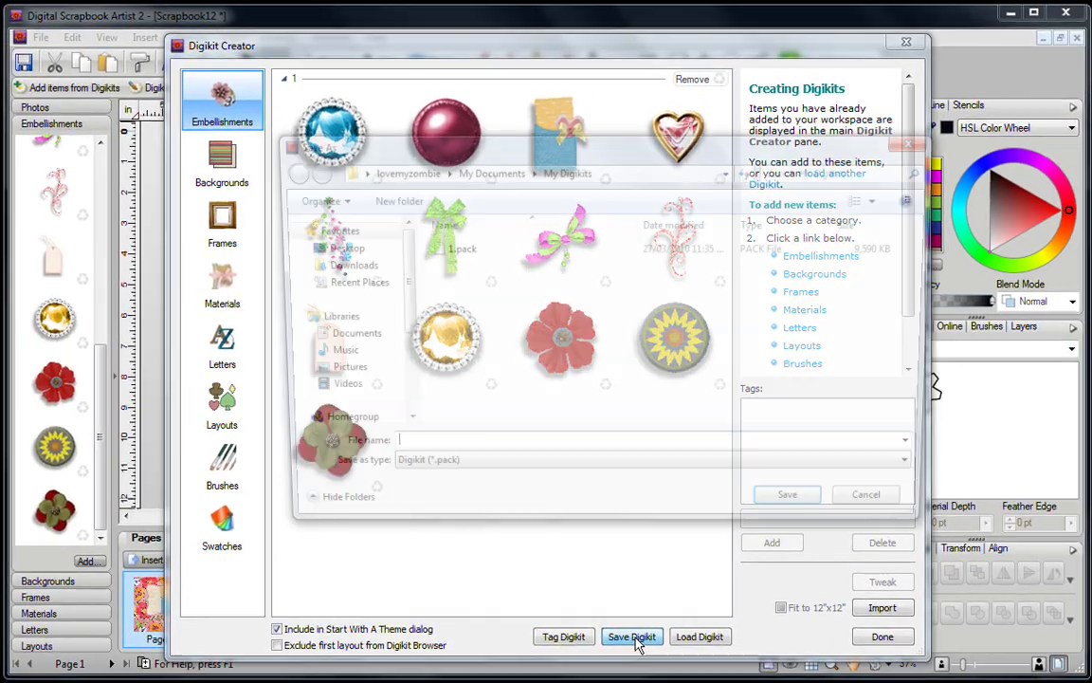
left_click(454, 251)
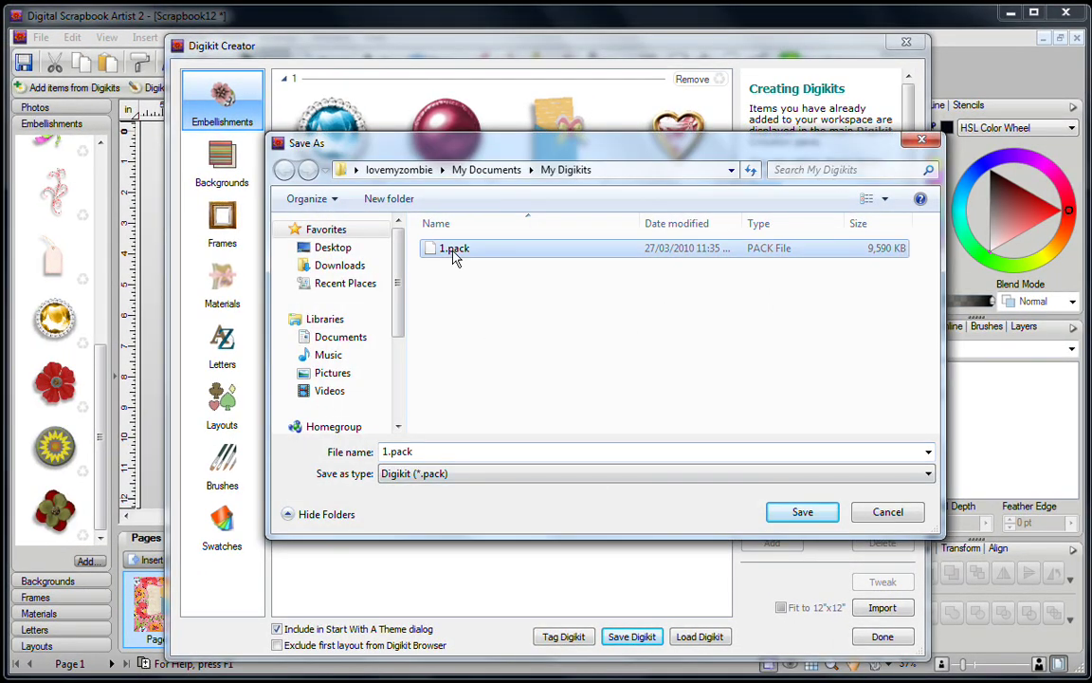
left_click(789, 517)
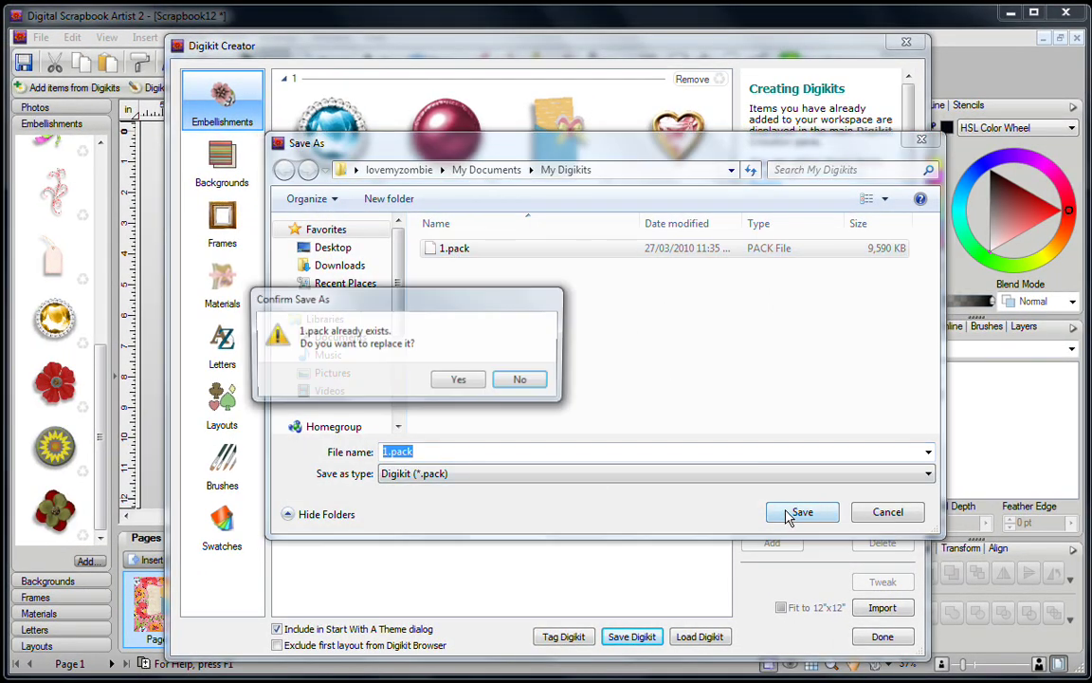
left_click(461, 380)
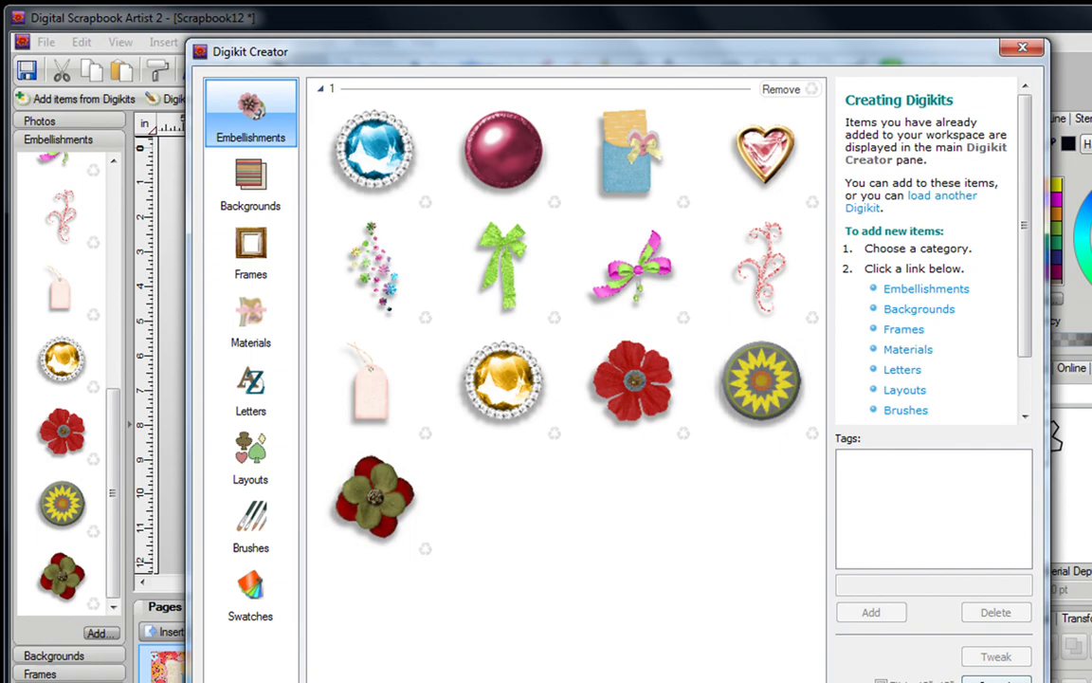
key("Escape")
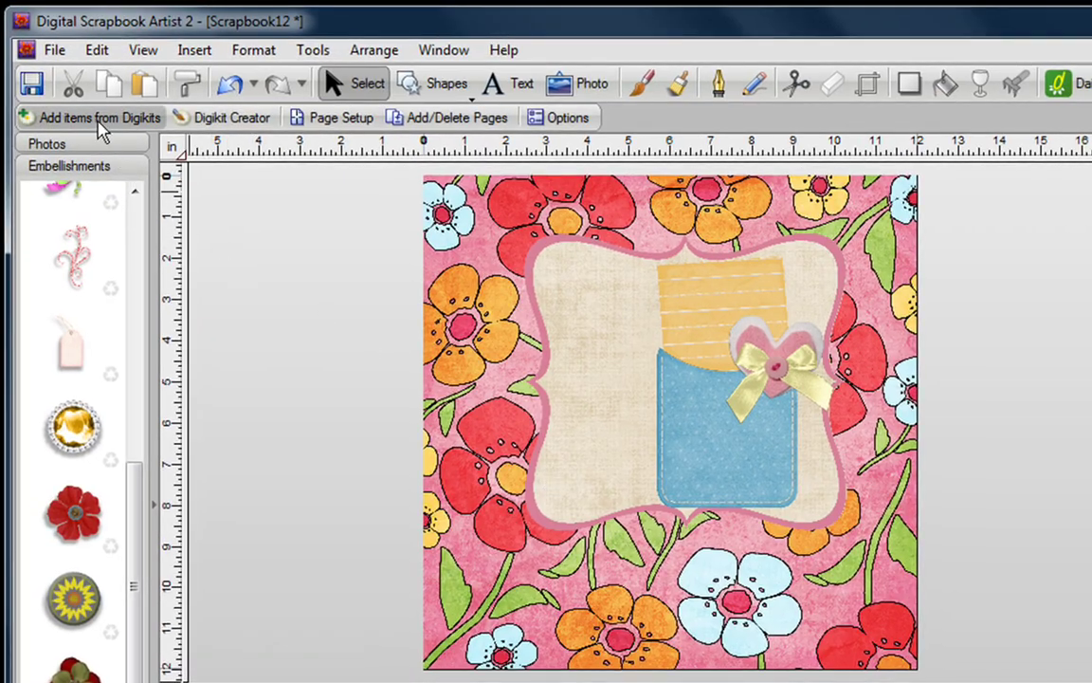
Step: Search the Digikit Browser for 'gem' and open the matching kit 1
left_click(99, 122)
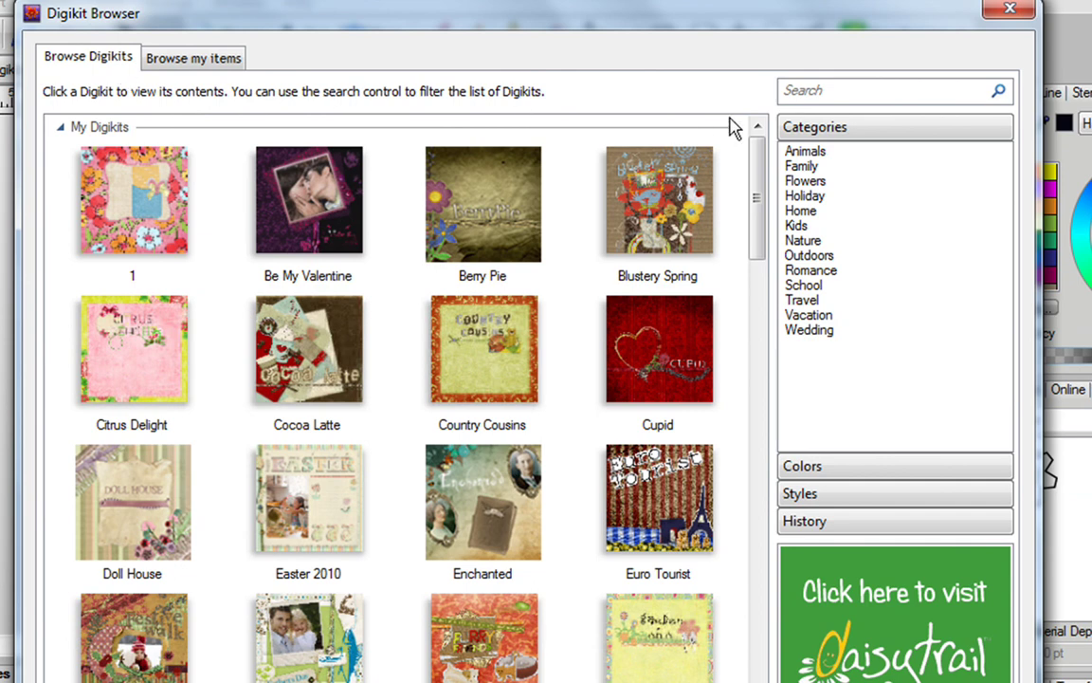
left_click(821, 90)
type("gem")
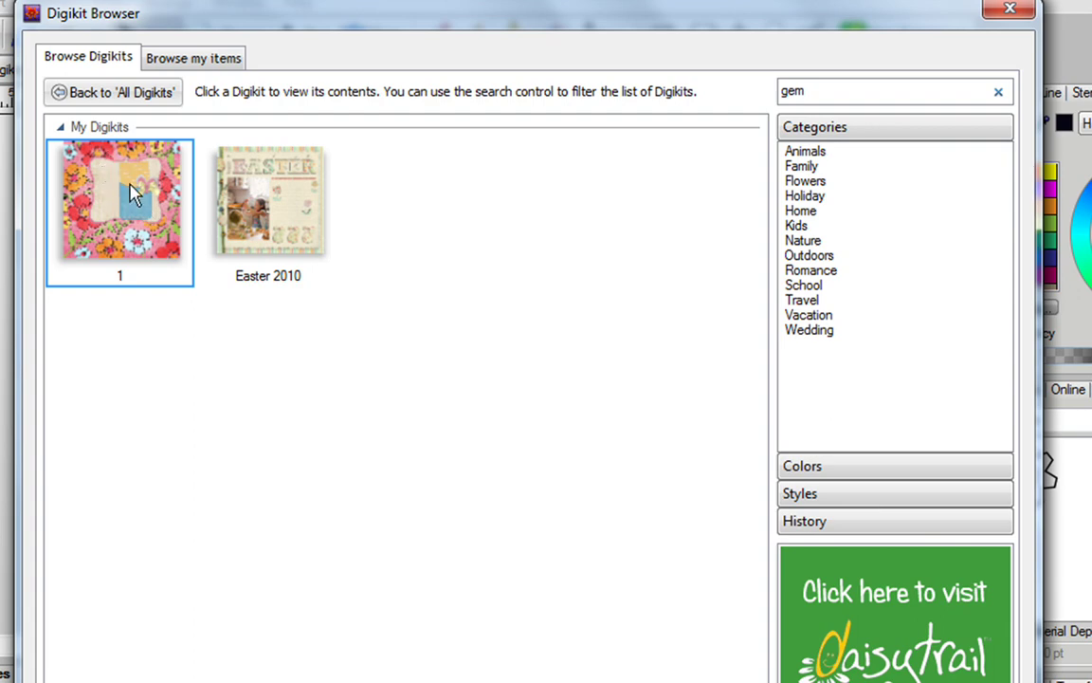
left_click(133, 192)
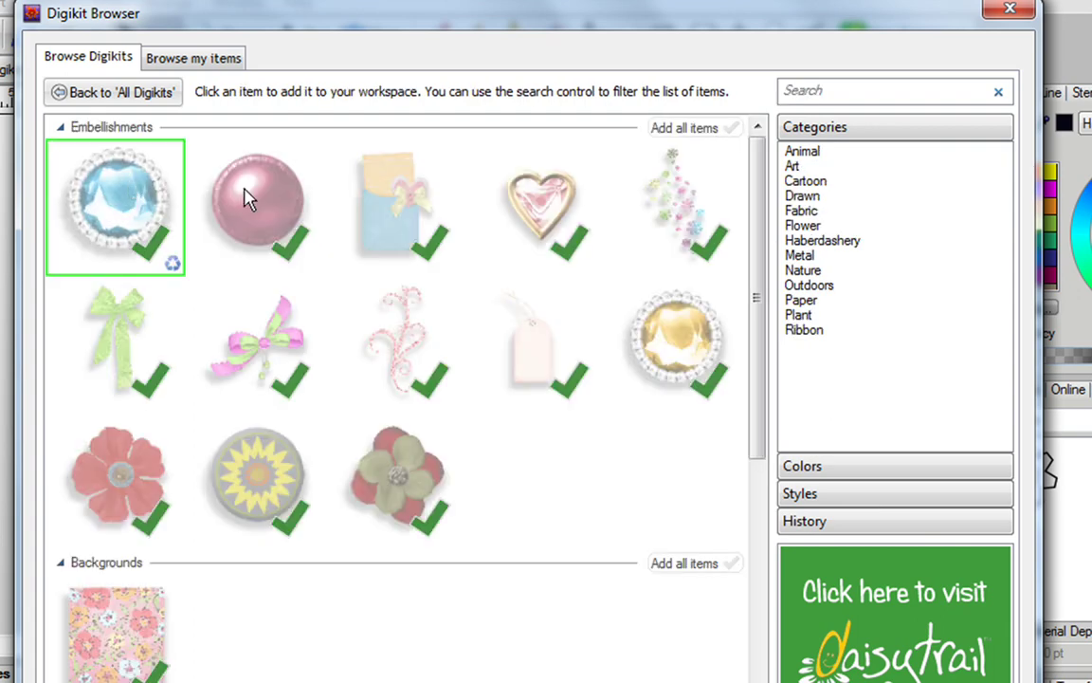